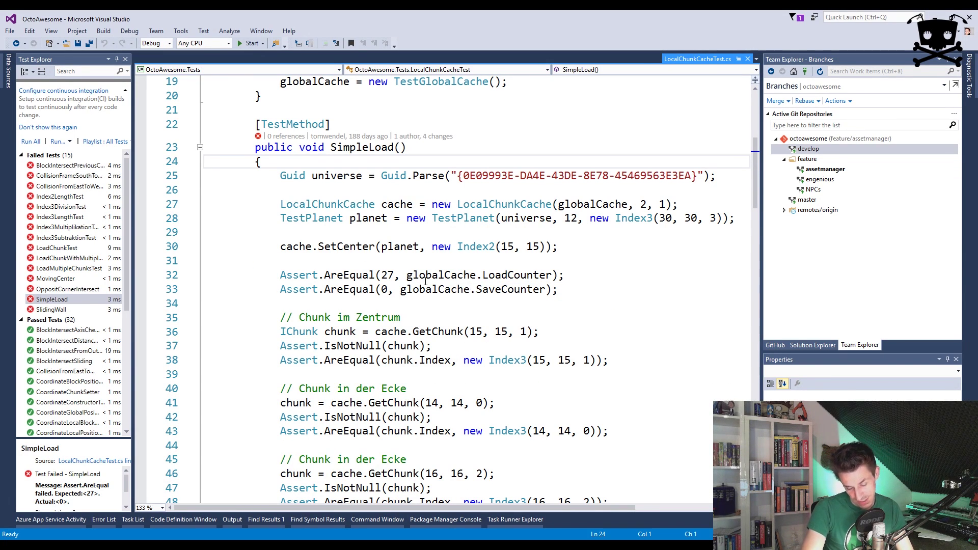
- Look through the test results and close the LocalChunkCacheTest.cs file
{"action": "left_click_drag", "start_coordinate": [127, 213], "coordinate": [127, 303]}
{"action": "scroll", "coordinate": [127, 303], "scroll_direction": "up", "scroll_amount": 5}
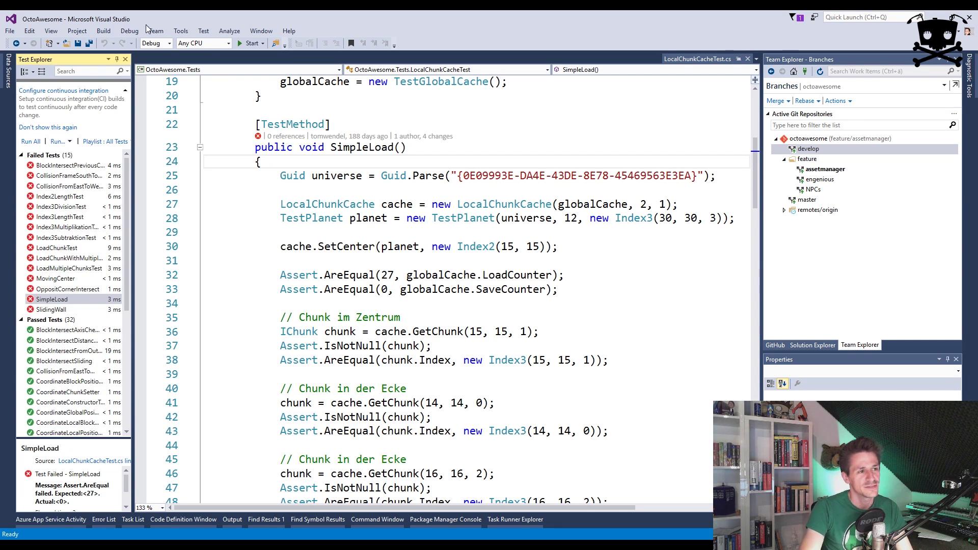
{"action": "left_click", "coordinate": [747, 59]}
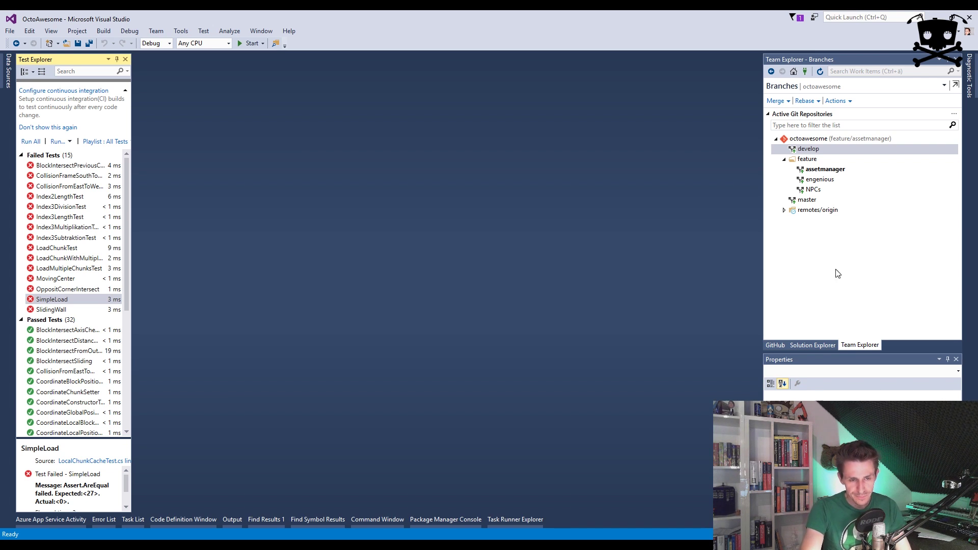
- Switch to Notepad++ and review the Inventory and Assetmanager to-do notes, then minimize it
{"action": "right_click", "coordinate": [804, 151]}
{"action": "left_click", "coordinate": [782, 257]}
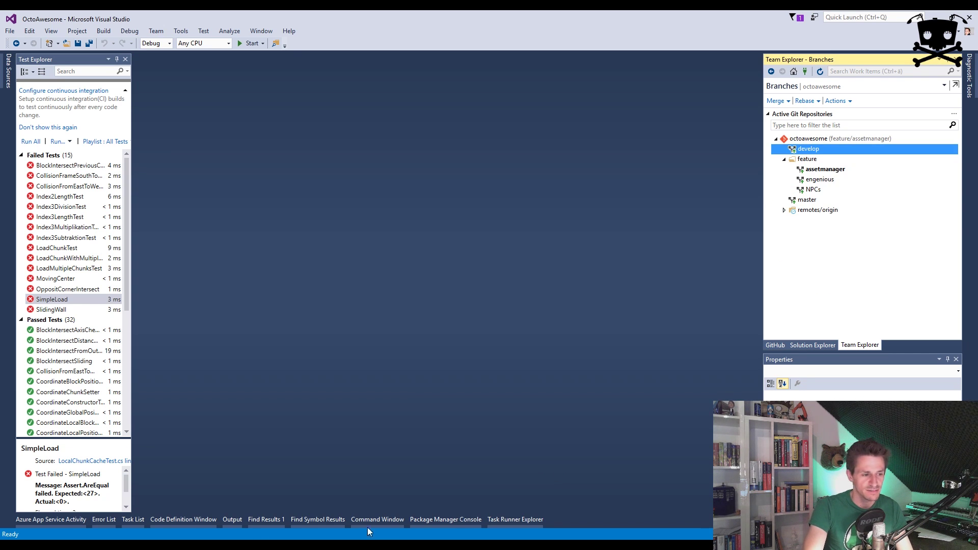
{"action": "left_click", "coordinate": [256, 544]}
{"action": "left_click", "coordinate": [358, 215]}
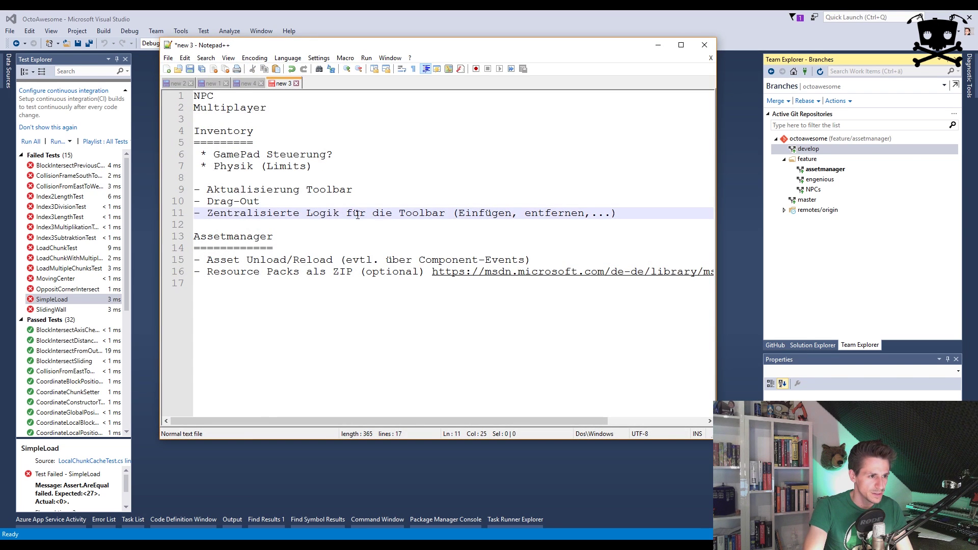
{"action": "left_click", "coordinate": [306, 202]}
{"action": "left_click", "coordinate": [280, 190]}
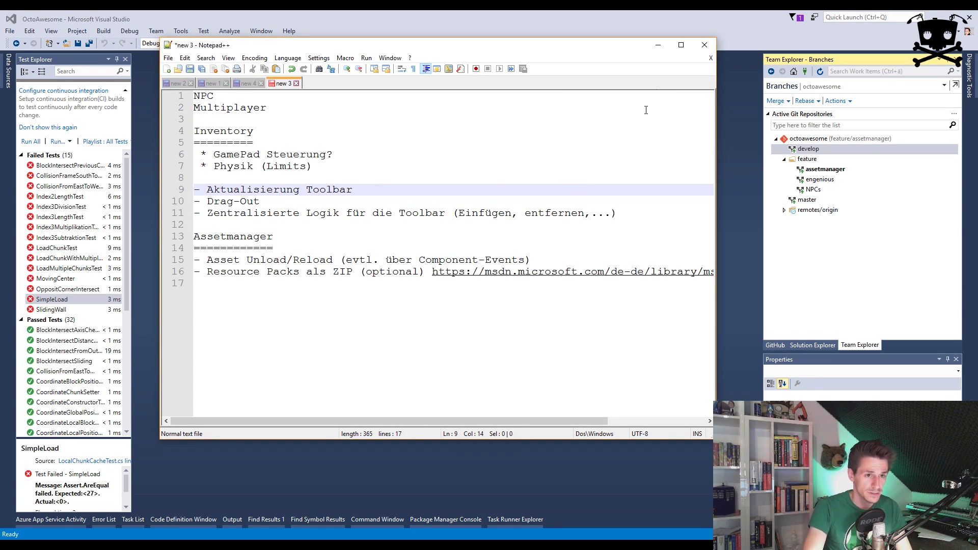
{"action": "left_click", "coordinate": [657, 45]}
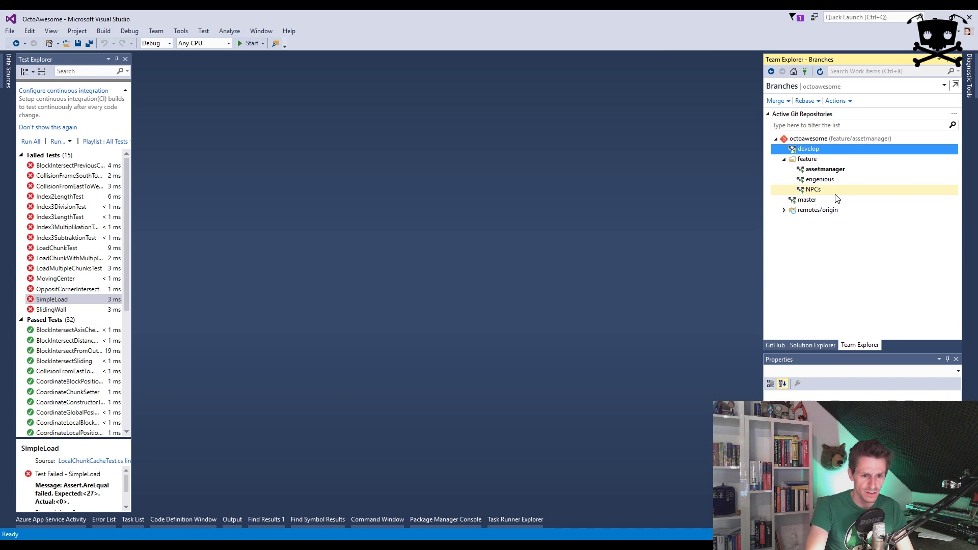
- Check out the develop branch of the octoawesome repository with the merge form open
{"action": "mouse_move", "coordinate": [811, 151]}
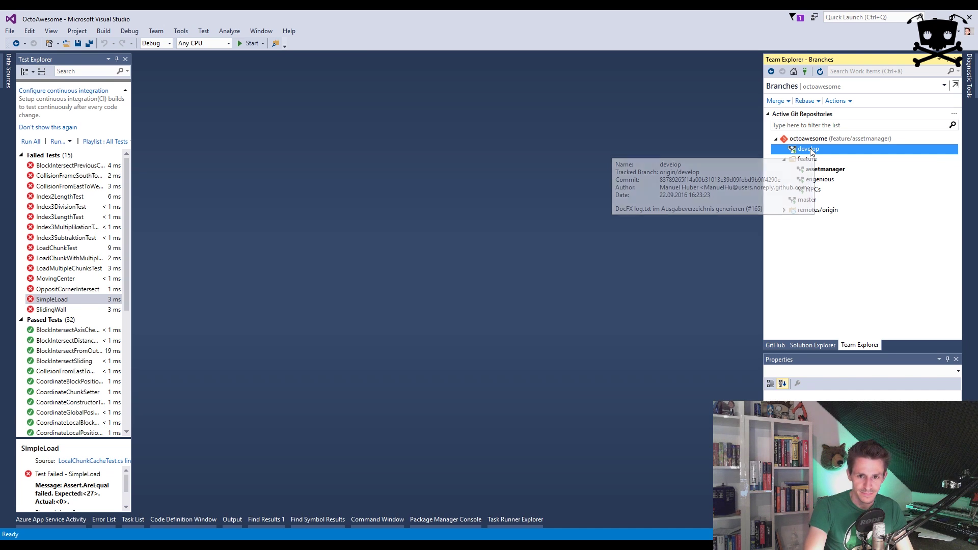
{"action": "right_click", "coordinate": [810, 149]}
{"action": "left_click", "coordinate": [864, 184]}
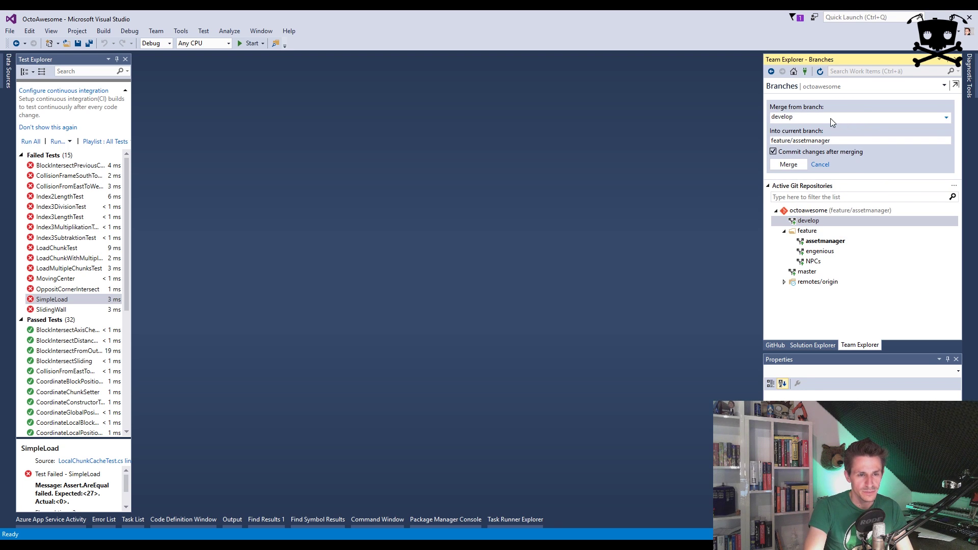
{"action": "left_click", "coordinate": [809, 220]}
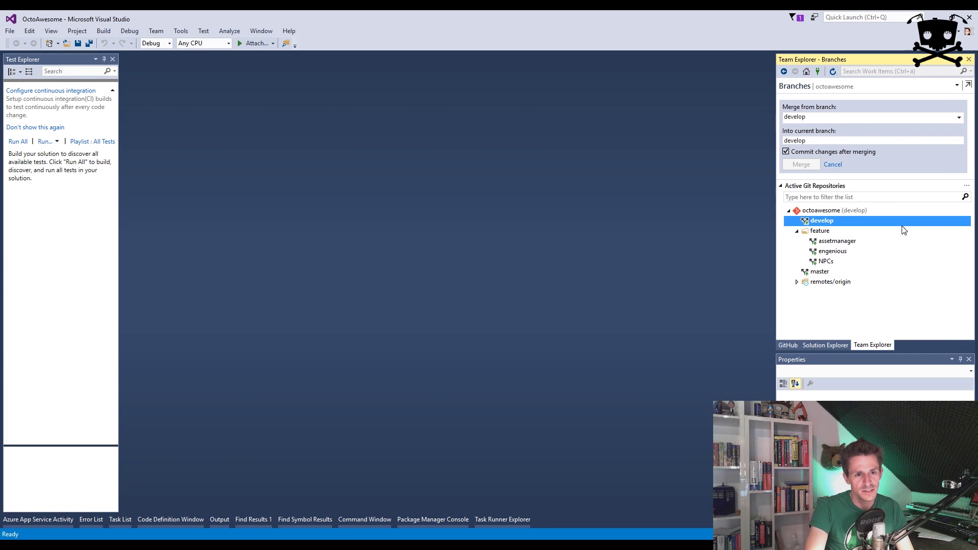
- Try to merge origin/feature/assetmanager into the develop branch, committing the changes after merging
{"action": "left_click", "coordinate": [828, 116]}
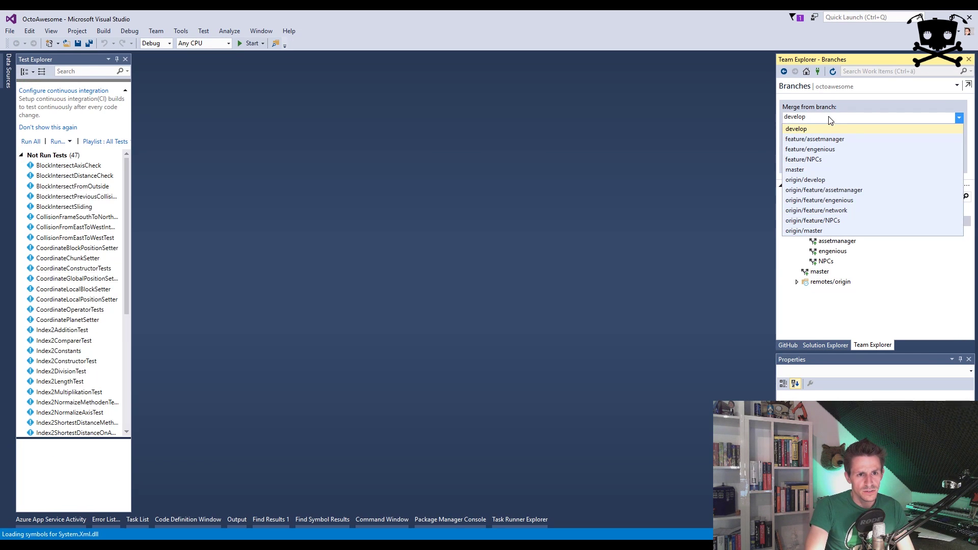
{"action": "left_click", "coordinate": [843, 190]}
{"action": "left_click", "coordinate": [814, 164]}
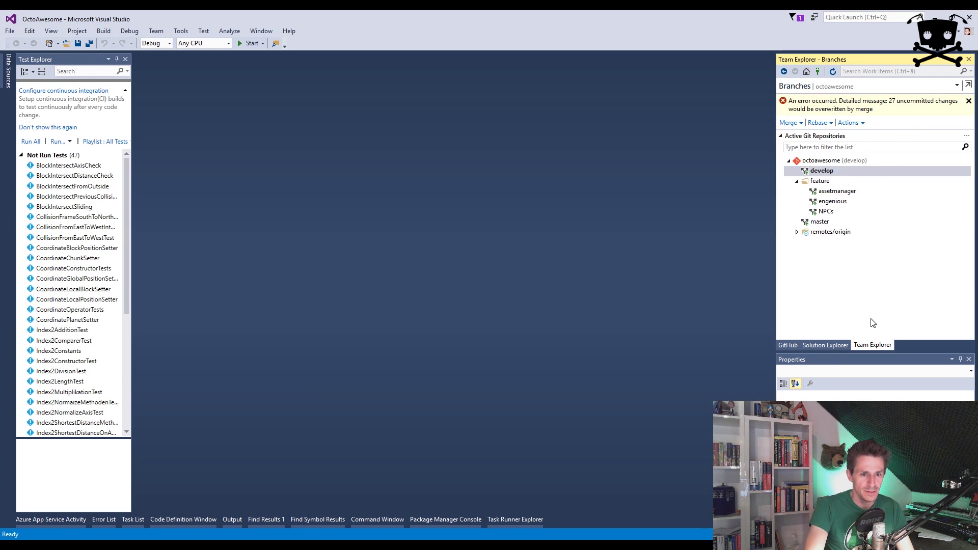
- Synchronize the develop branch's incoming and outgoing commits with the remote repository
{"action": "left_click", "coordinate": [827, 345]}
{"action": "left_click", "coordinate": [872, 344]}
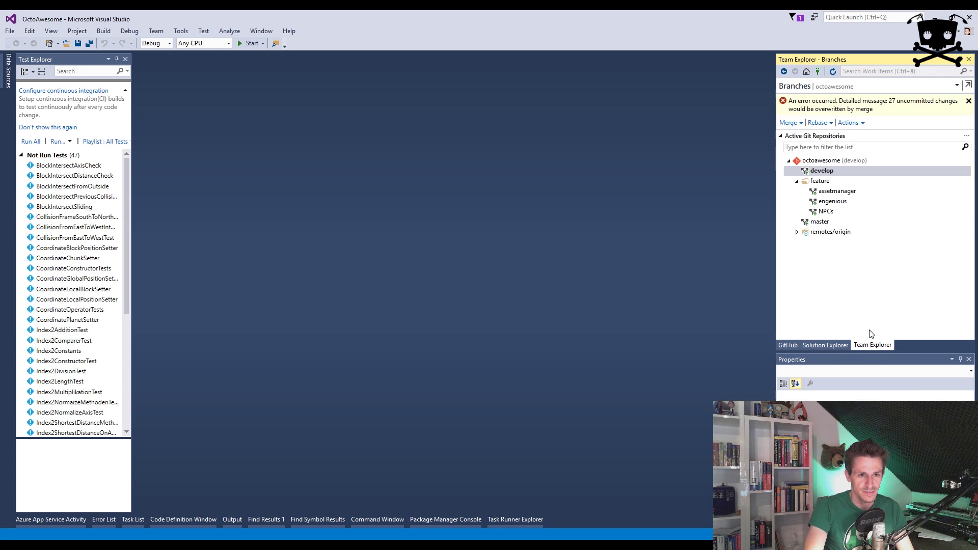
{"action": "left_click", "coordinate": [783, 71]}
{"action": "left_click", "coordinate": [785, 111]}
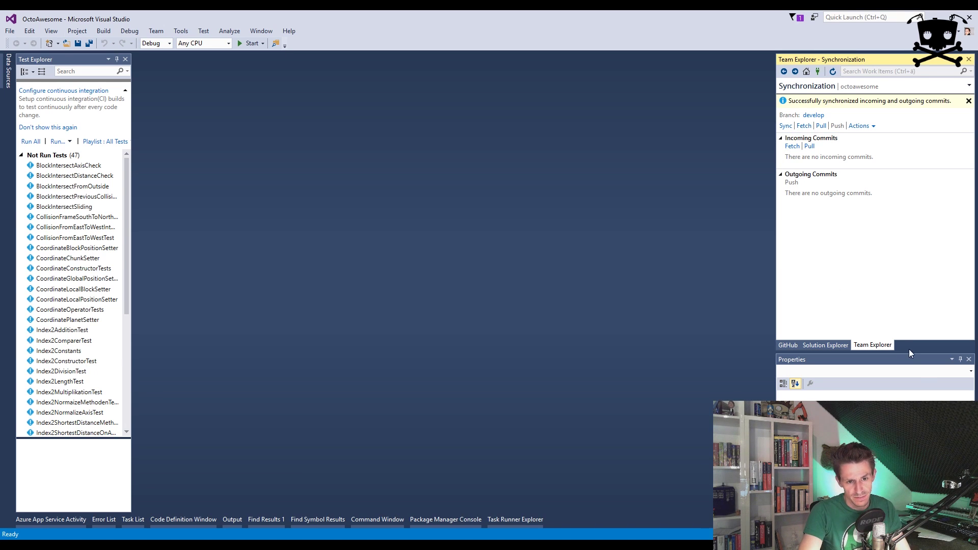
- Try to merge the local feature/assetmanager branch into develop, with commit after merging enabled
{"action": "key", "text": "ctrl+0"}
{"action": "key", "text": "ctrl+n"}
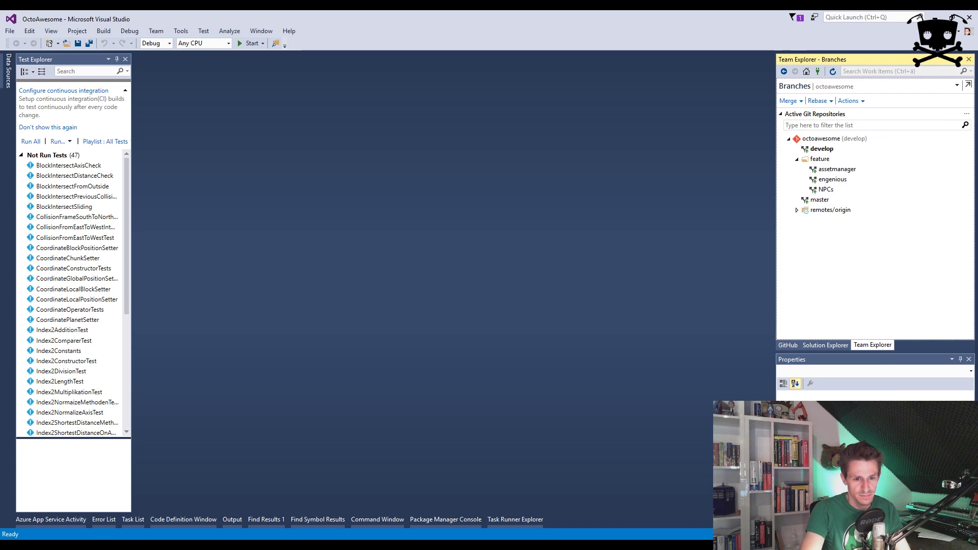
{"action": "right_click", "coordinate": [827, 170]}
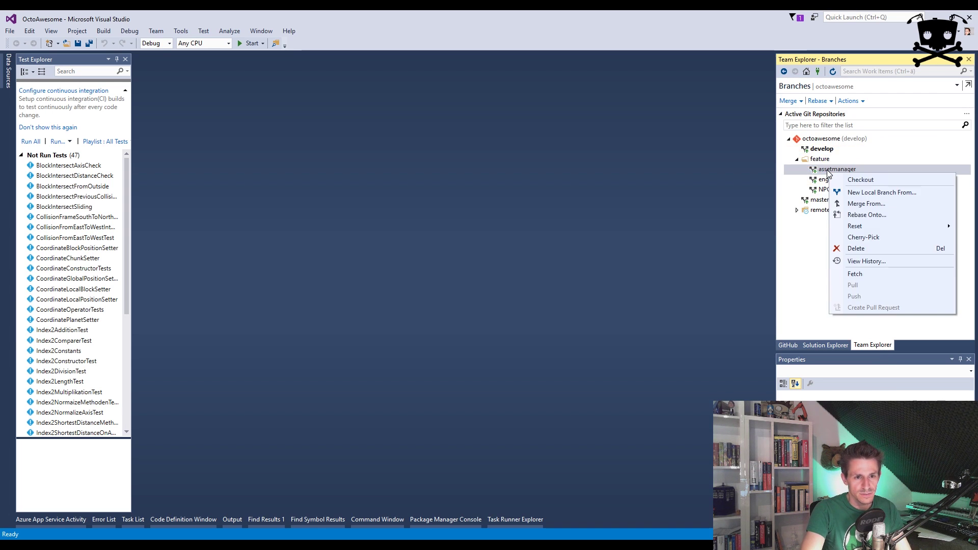
{"action": "left_click", "coordinate": [866, 204]}
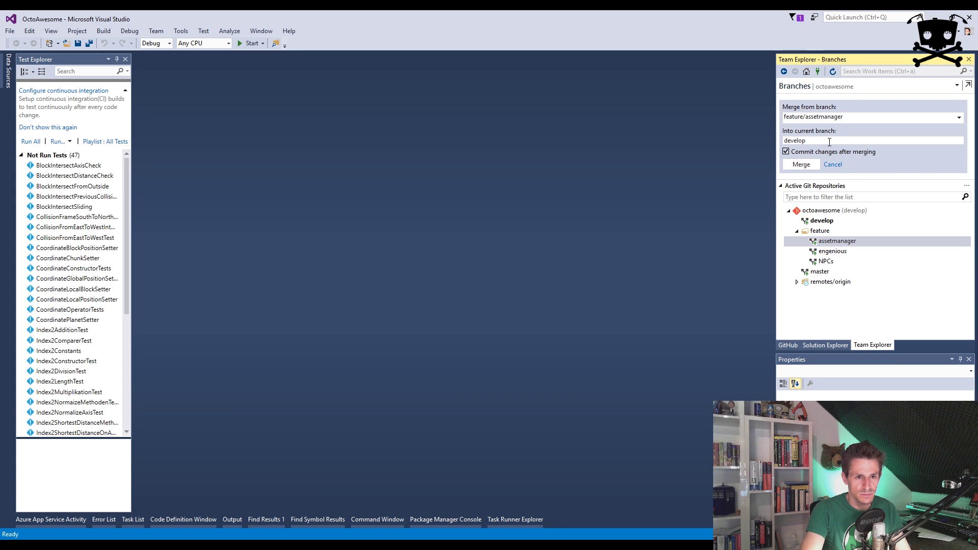
{"action": "left_click", "coordinate": [800, 165]}
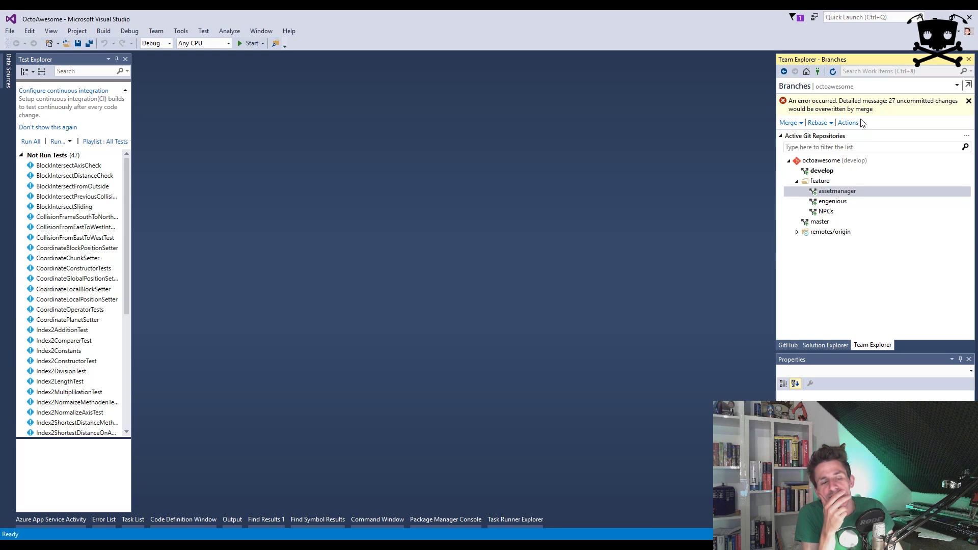
- Restart Visual Studio and reopen the OctoAwesome.sln solution from the octoawesome repository
{"action": "left_click", "coordinate": [834, 345]}
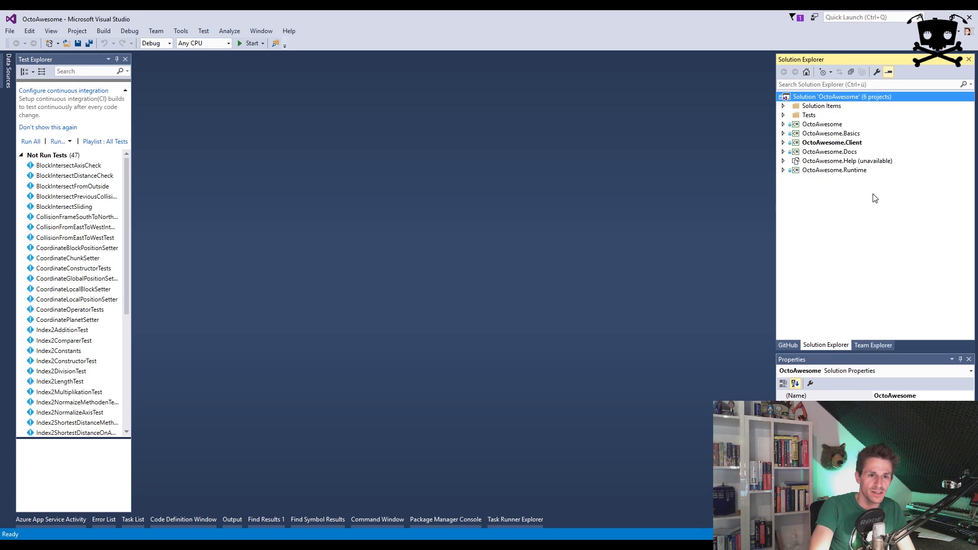
{"action": "left_click", "coordinate": [868, 344]}
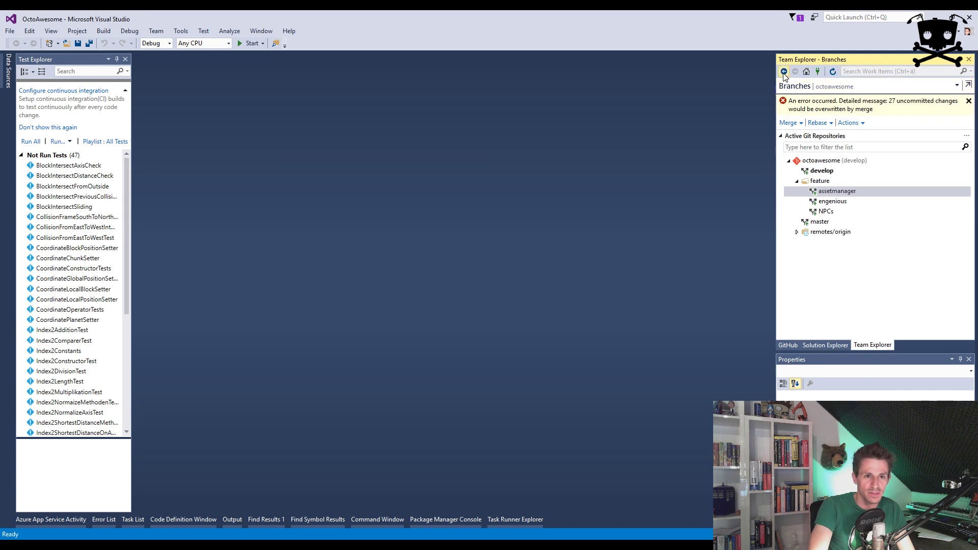
{"action": "left_click", "coordinate": [884, 122]}
{"action": "left_click", "coordinate": [825, 115]}
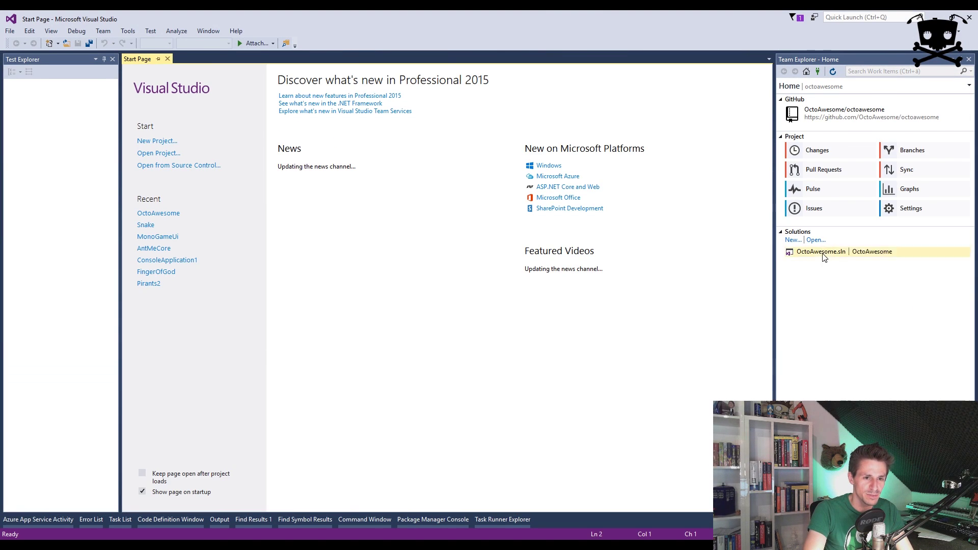
{"action": "left_click", "coordinate": [821, 256]}
{"action": "double_click", "coordinate": [812, 252]}
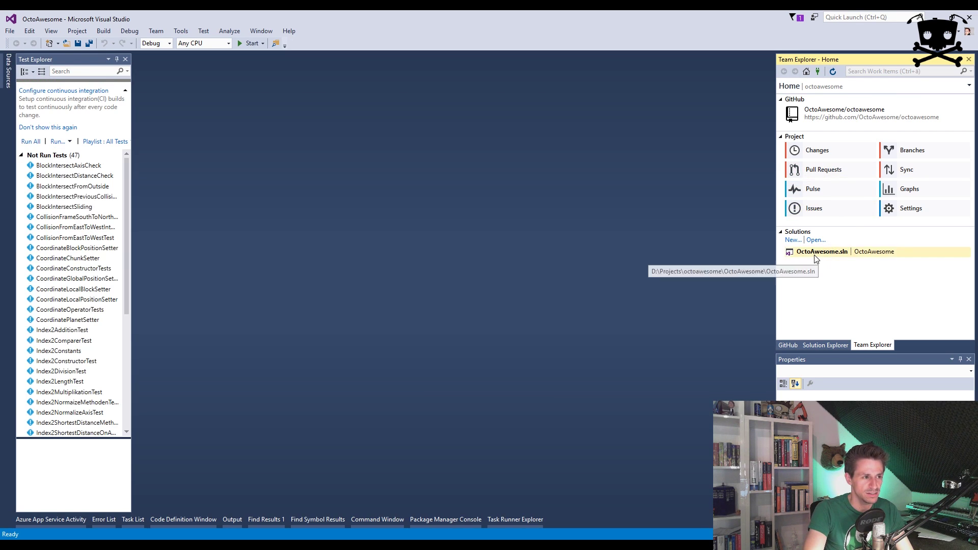
- Close the Test Explorer and return to the octoawesome repository's home page in Team Explorer
{"action": "left_click", "coordinate": [125, 59]}
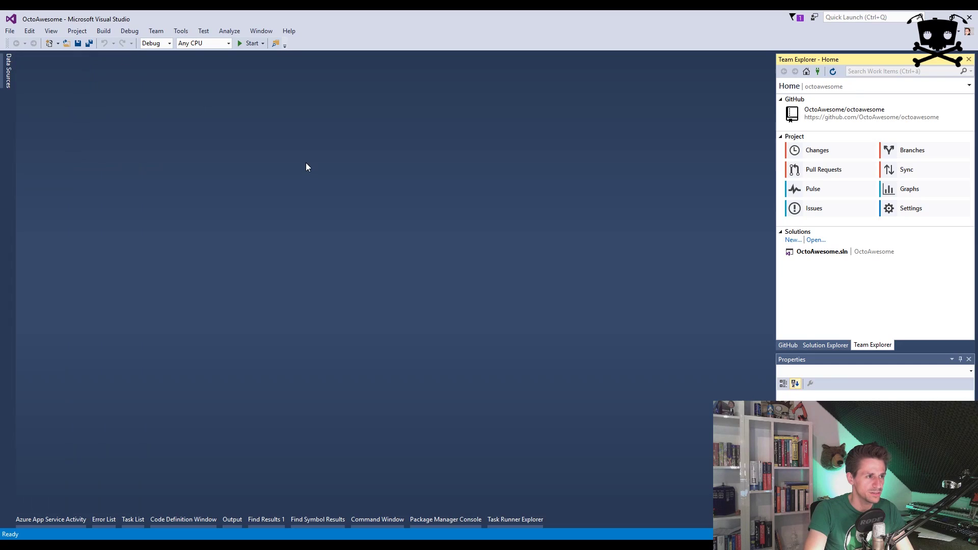
{"action": "left_click", "coordinate": [817, 255]}
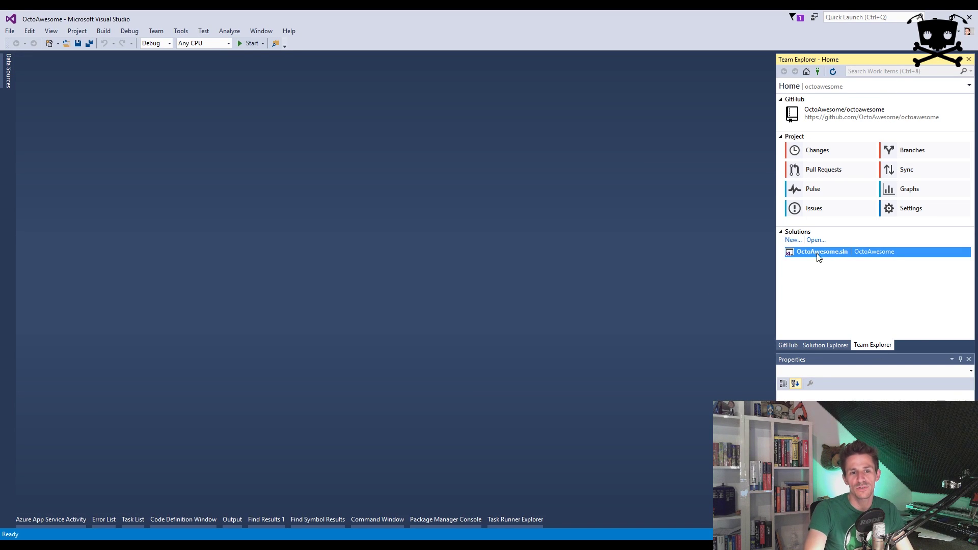
{"action": "left_click", "coordinate": [825, 345]}
{"action": "left_click", "coordinate": [870, 345]}
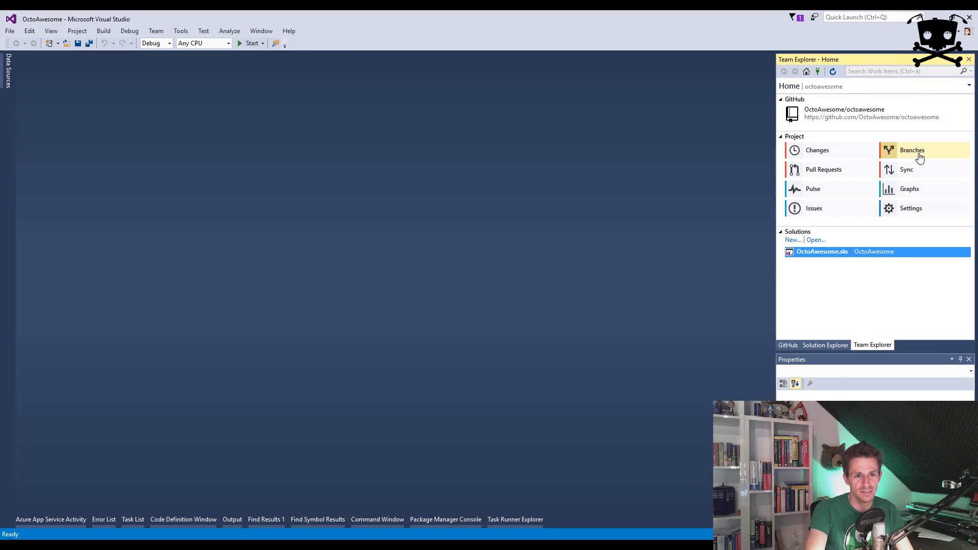
- Check develop's synchronization page, then retry merging the local feature/assetmanager branch into develop
{"action": "left_click", "coordinate": [914, 173]}
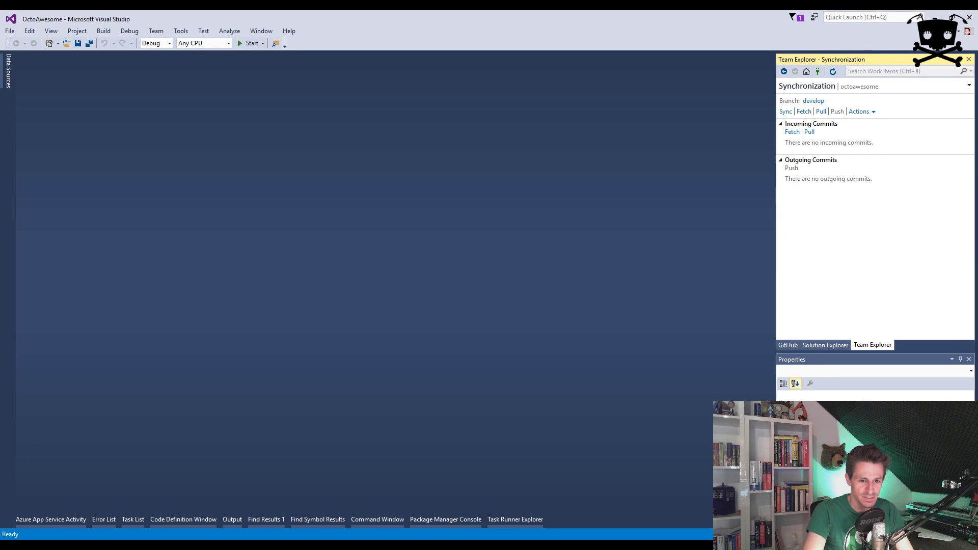
{"action": "left_click", "coordinate": [812, 100]}
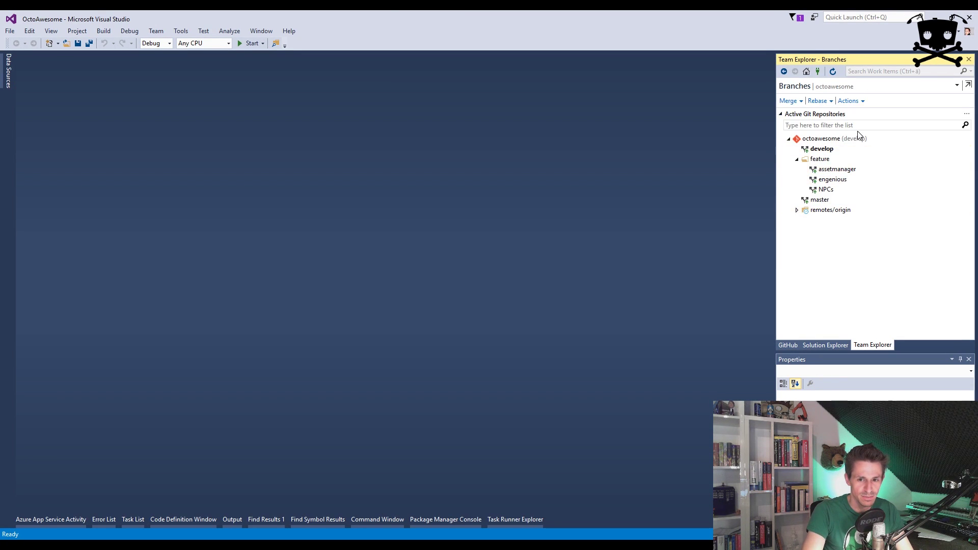
{"action": "right_click", "coordinate": [814, 169]}
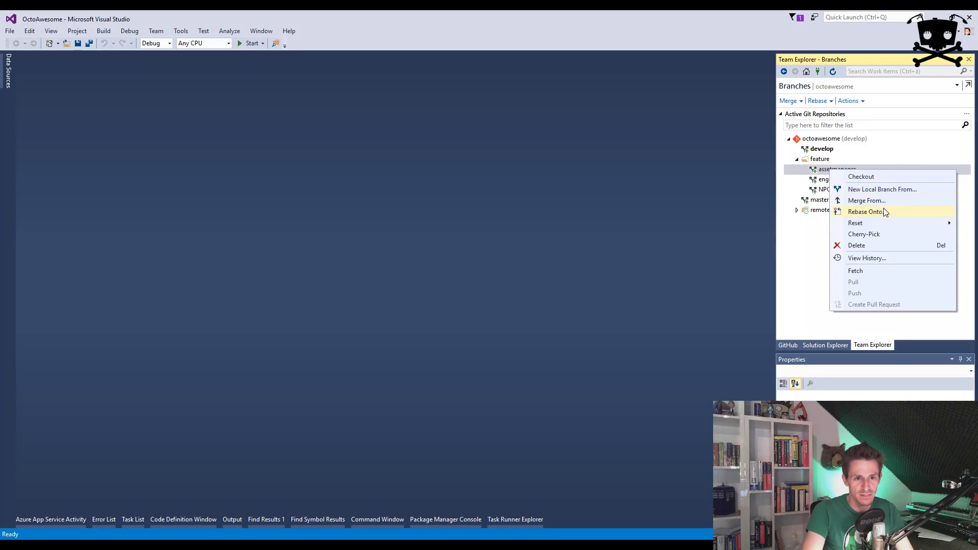
{"action": "left_click", "coordinate": [874, 201]}
{"action": "left_click", "coordinate": [800, 166]}
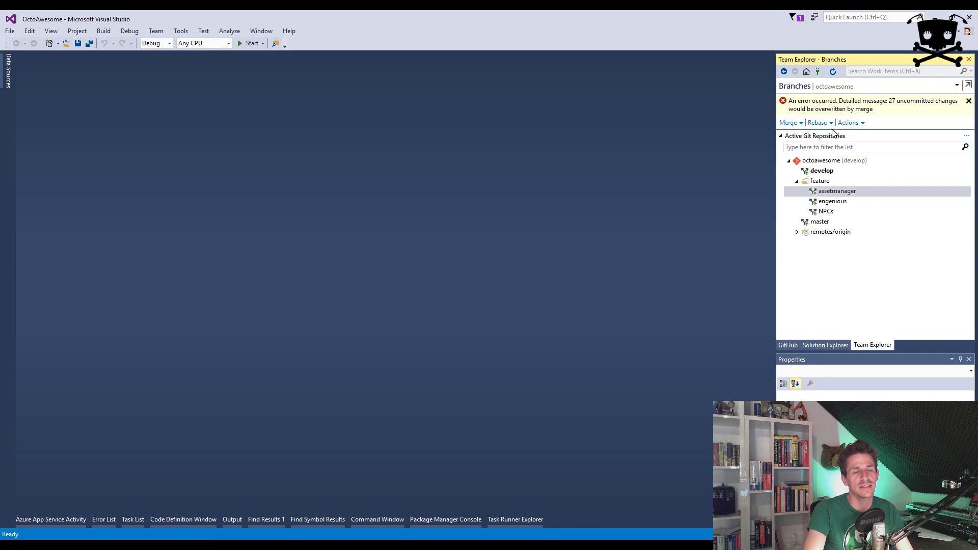
{"action": "left_click", "coordinate": [871, 196]}
{"action": "left_click", "coordinate": [714, 258]}
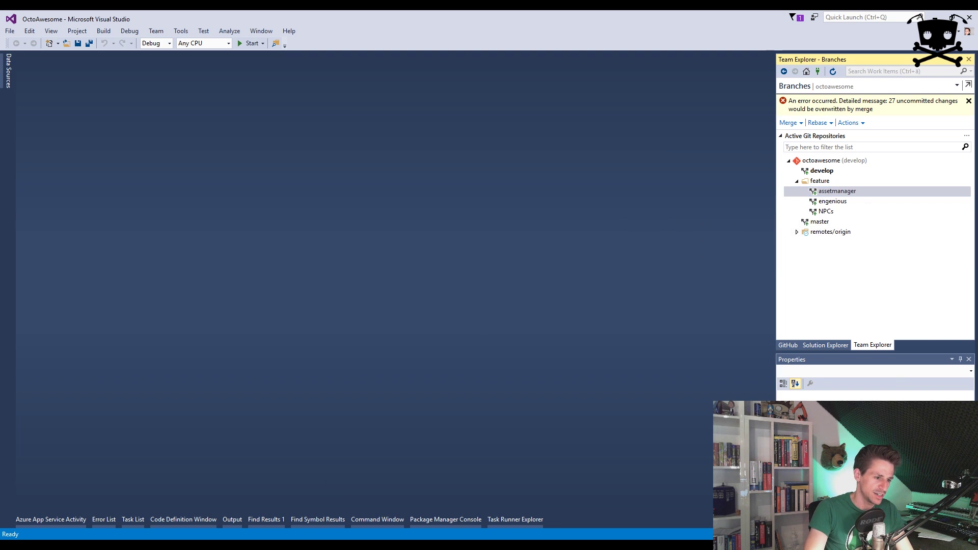
- Switch to SourceTree, open the octoawesome repository and examine the newest commits on the feature/assetmanager branch
{"action": "key", "text": "alt+Tab"}
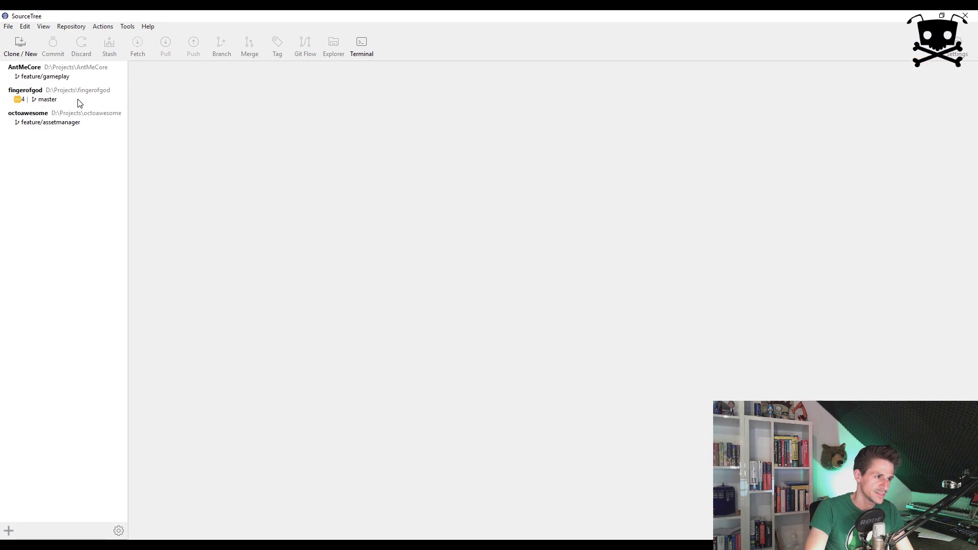
{"action": "double_click", "coordinate": [35, 127]}
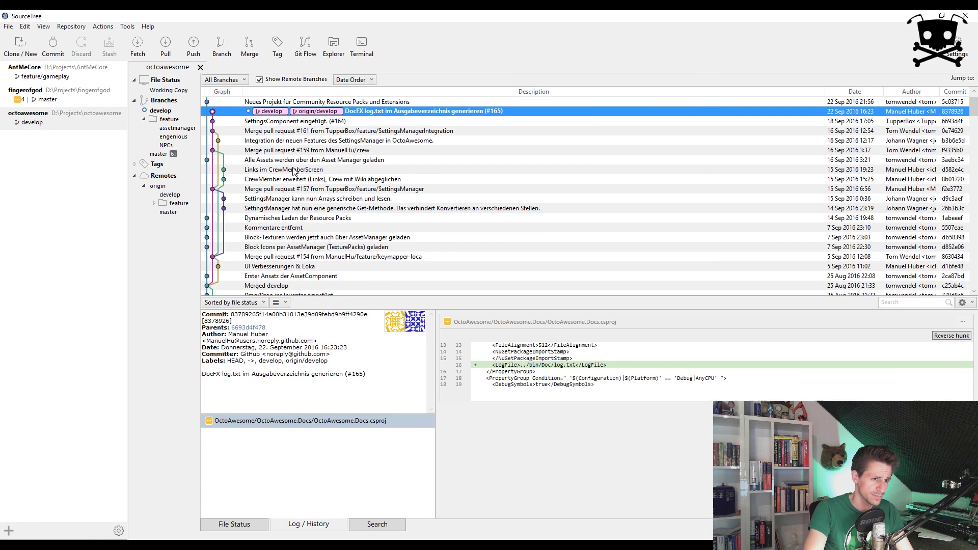
{"action": "left_click", "coordinate": [356, 102]}
{"action": "scroll", "coordinate": [390, 160], "scroll_direction": "up", "scroll_amount": 1}
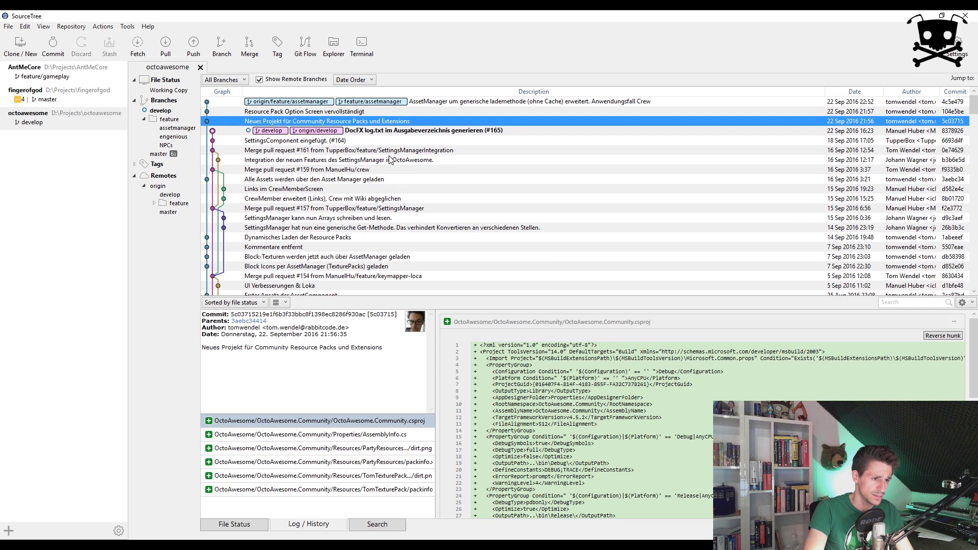
{"action": "left_click", "coordinate": [435, 103]}
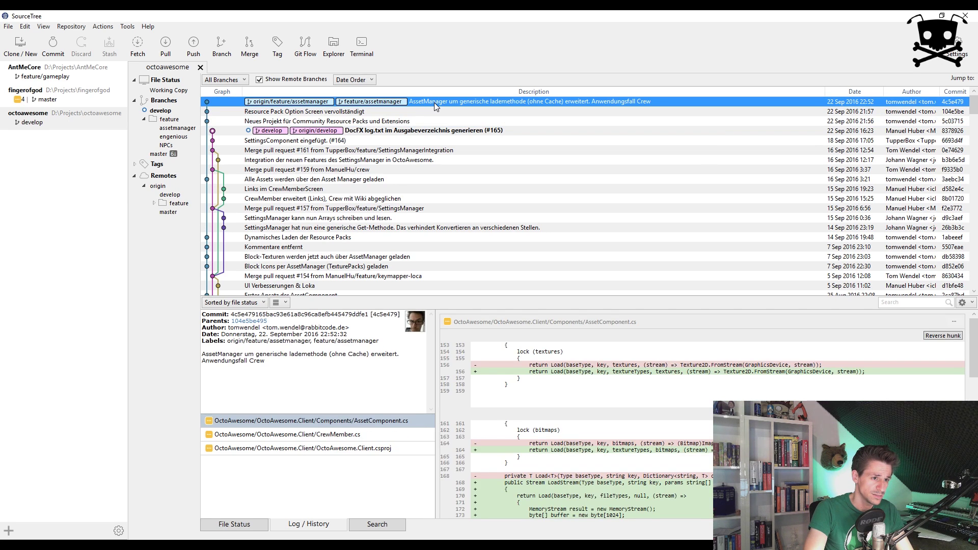
- Initialise Git Flow with production branch master, development branch develop, and prefixes feature/, release/ and hotfix/
{"action": "left_click", "coordinate": [305, 45]}
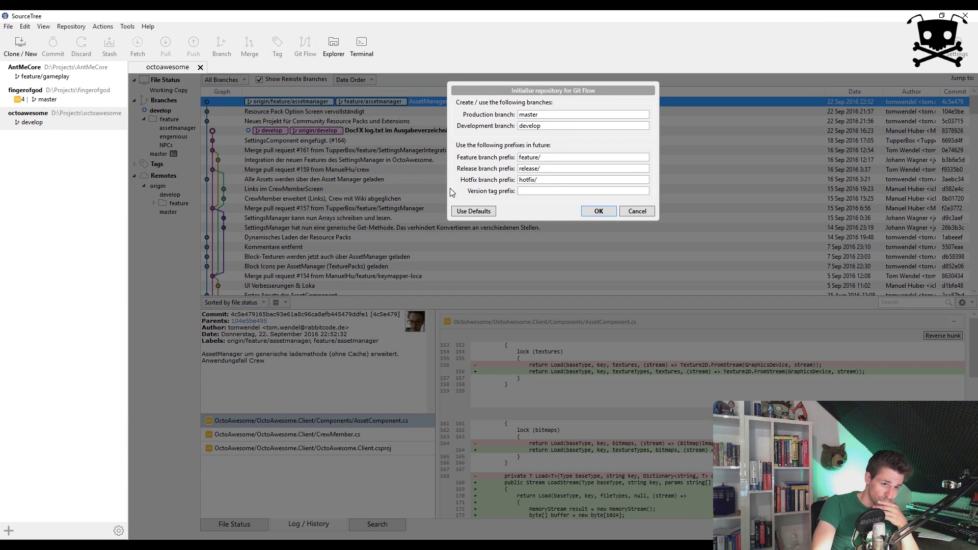
{"action": "left_click", "coordinate": [600, 210]}
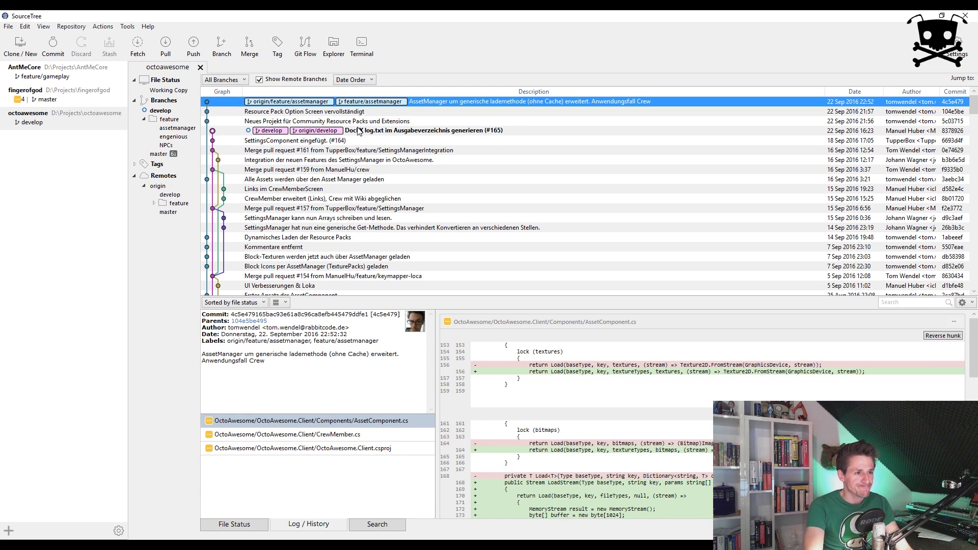
{"action": "left_click", "coordinate": [32, 124]}
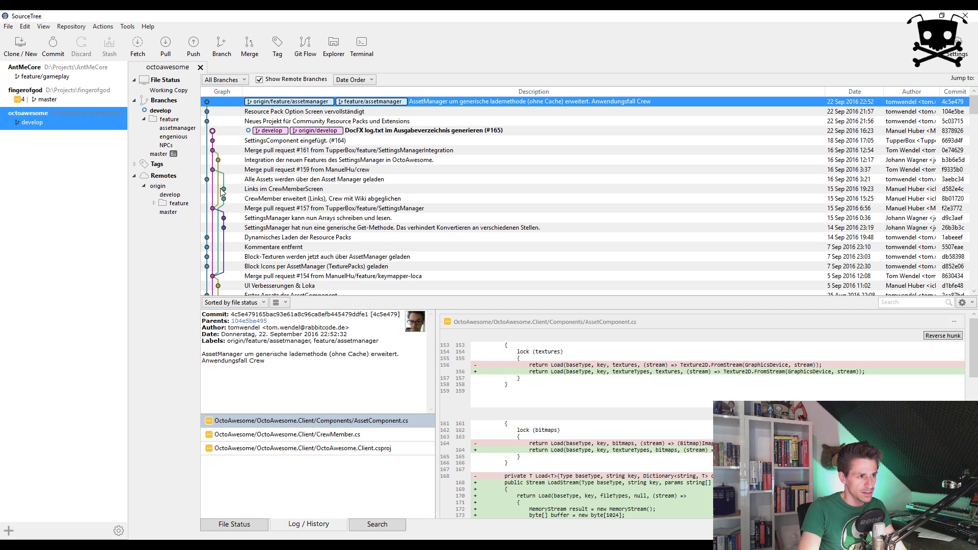
{"action": "left_click", "coordinate": [249, 44]}
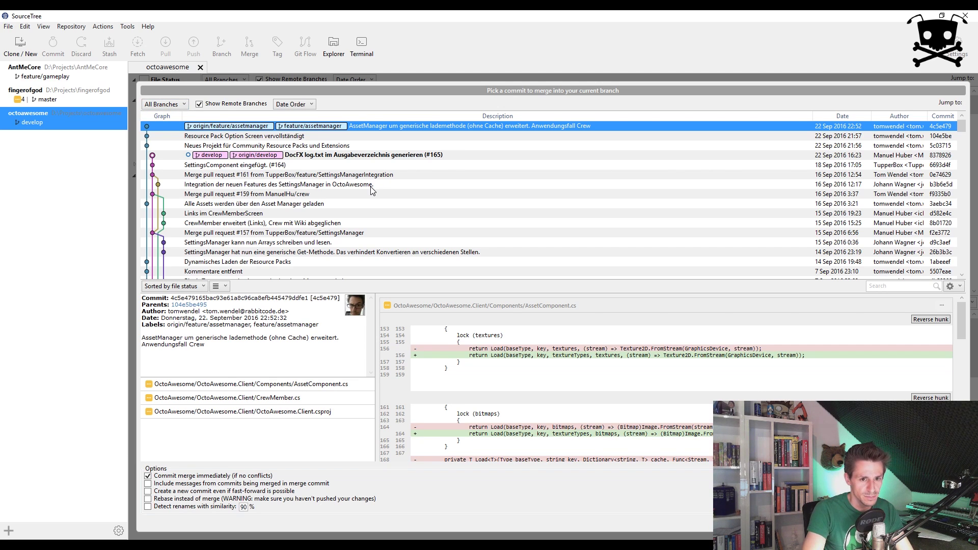
{"action": "left_click", "coordinate": [308, 157]}
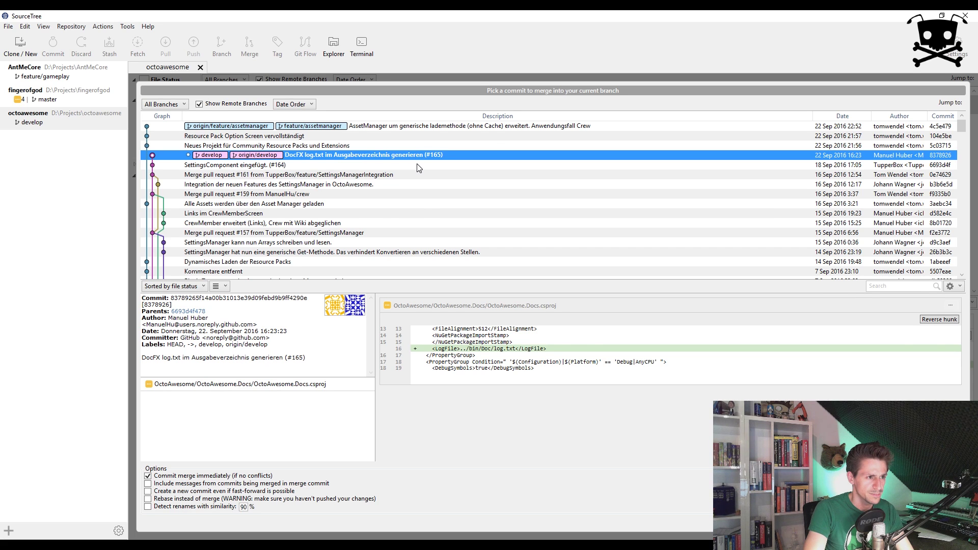
{"action": "key", "text": "Escape"}
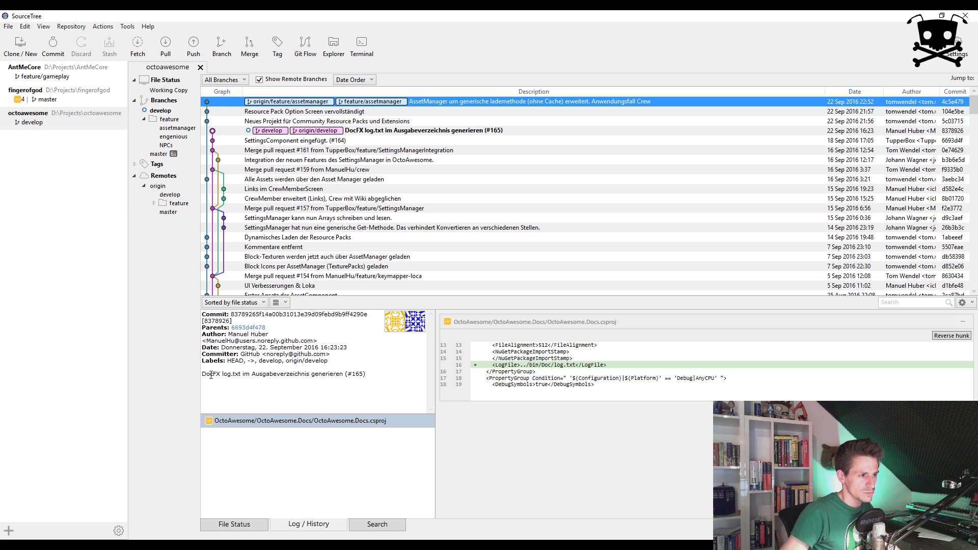
- Switch to Visual Studio and check out the local feature/assetmanager branch of the octoawesome repository
{"action": "key", "text": "alt+Tab"}
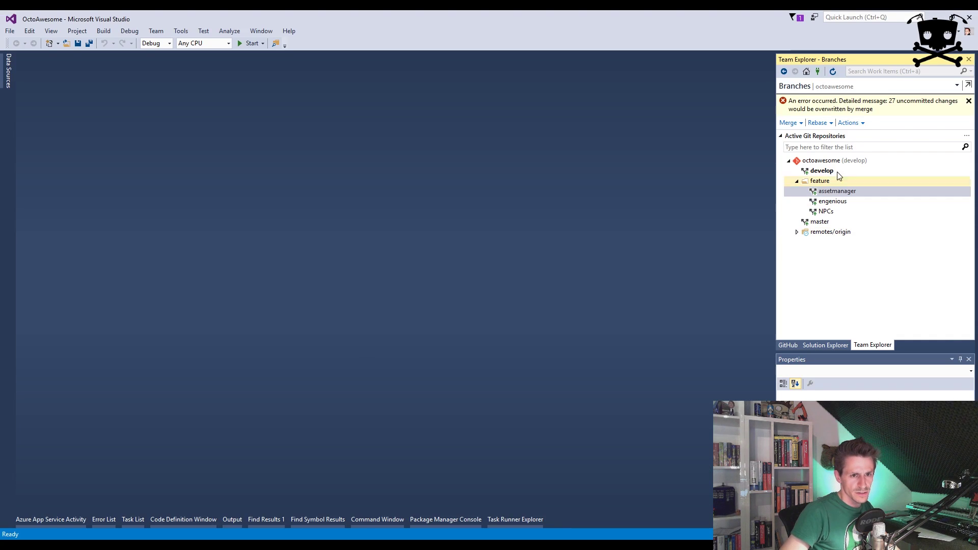
{"action": "double_click", "coordinate": [915, 100]}
{"action": "double_click", "coordinate": [946, 101]}
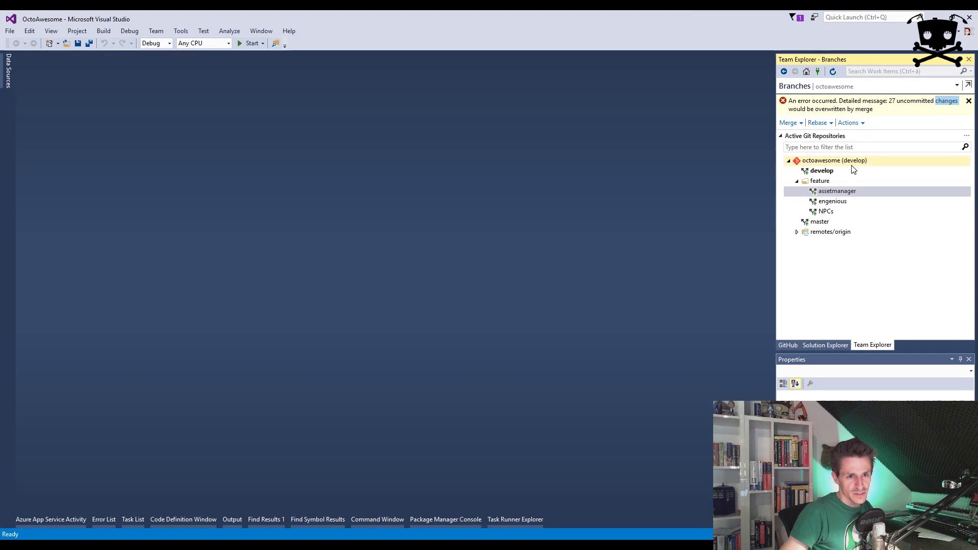
{"action": "left_click", "coordinate": [848, 192]}
{"action": "double_click", "coordinate": [848, 191]}
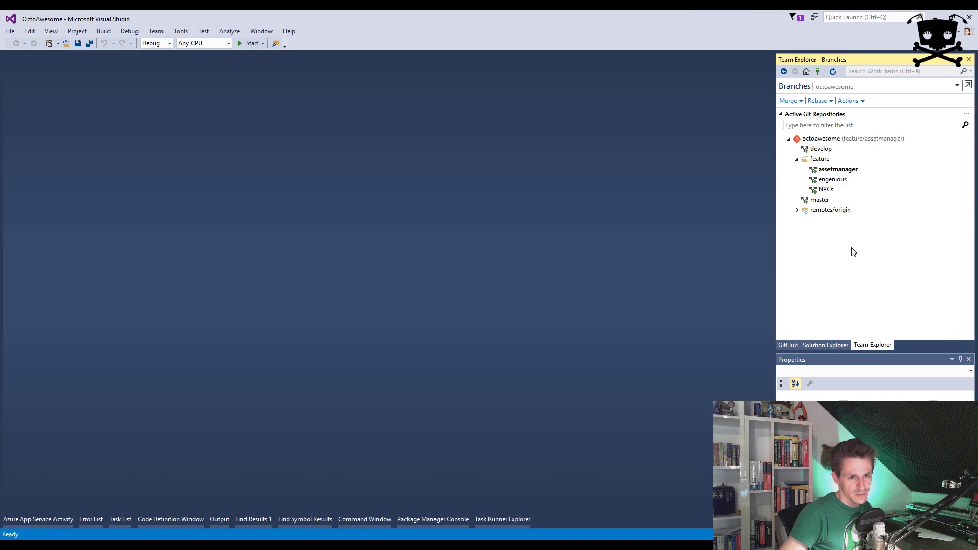
- Sync the feature/assetmanager branch with its remote and look over the projects in the OctoAwesome solution meanwhile
{"action": "left_click", "coordinate": [784, 72]}
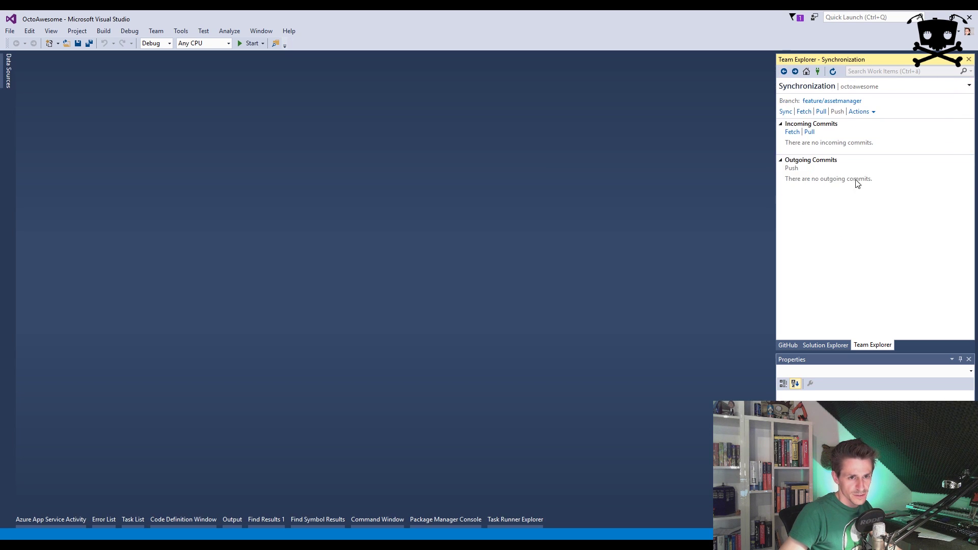
{"action": "left_click", "coordinate": [786, 112]}
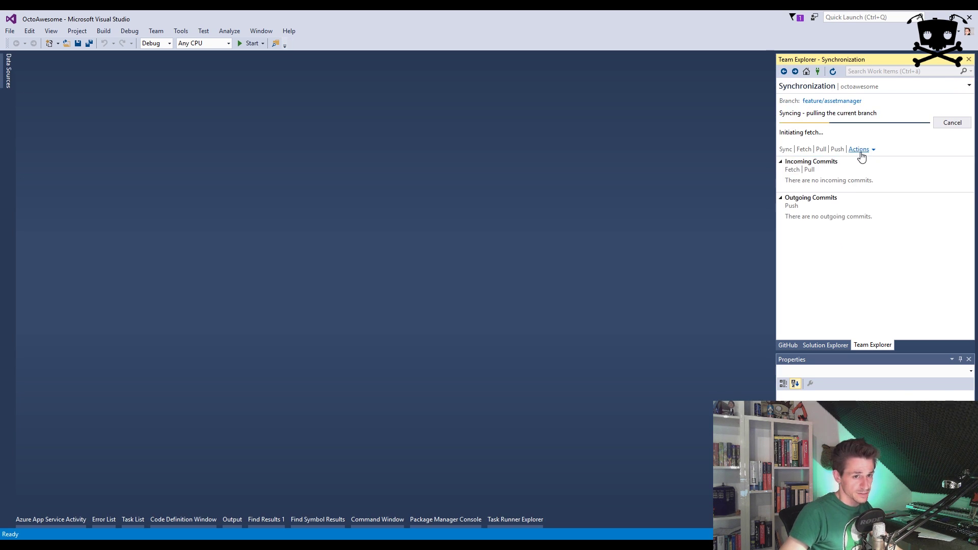
{"action": "left_click", "coordinate": [831, 346]}
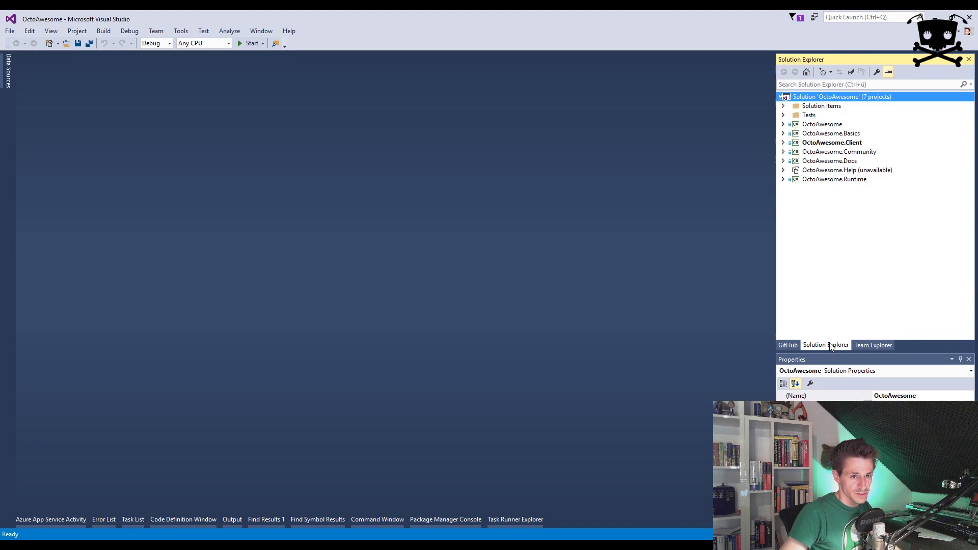
{"action": "right_click", "coordinate": [804, 99]}
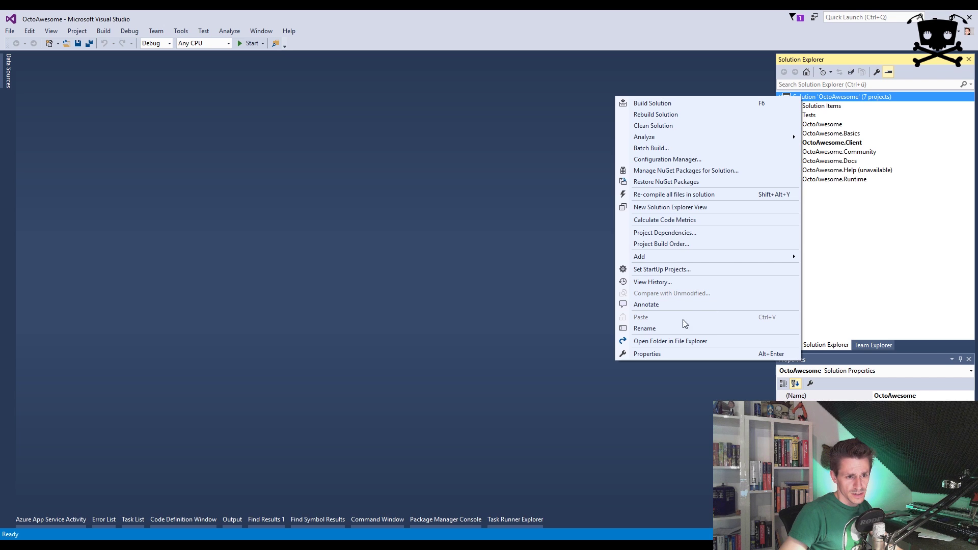
{"action": "left_click", "coordinate": [875, 205]}
{"action": "left_click", "coordinate": [870, 345]}
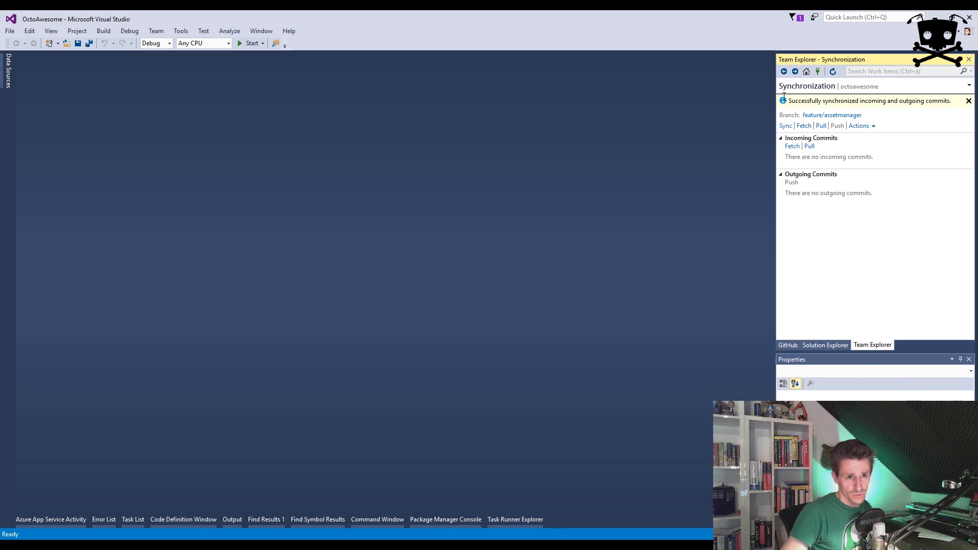
- Check out the develop branch and clean the OctoAwesome solution
{"action": "left_click", "coordinate": [784, 72]}
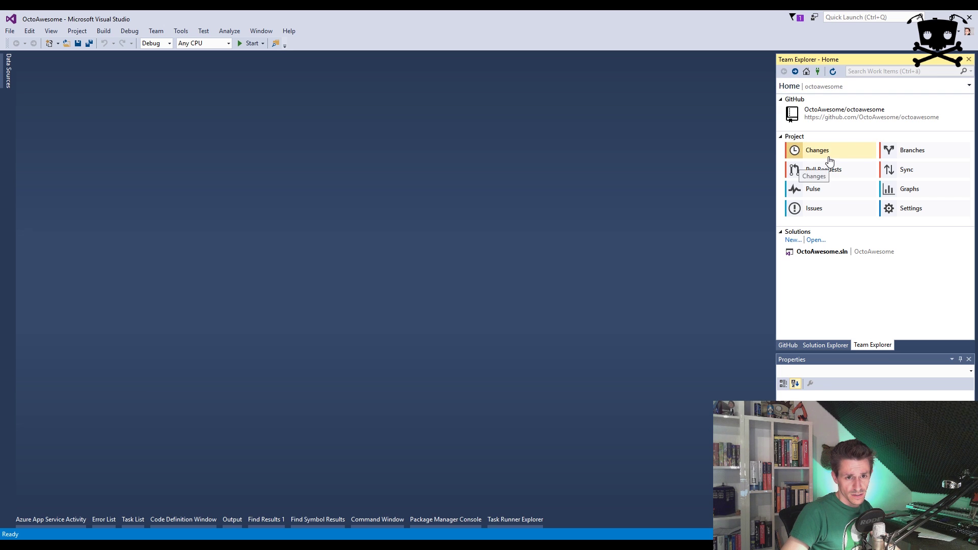
{"action": "left_click", "coordinate": [900, 151]}
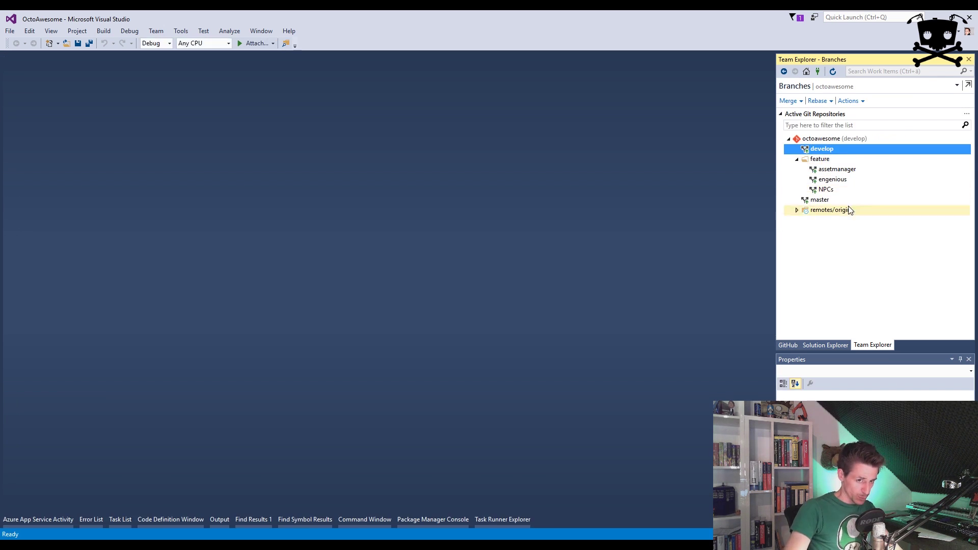
{"action": "left_click", "coordinate": [825, 344]}
{"action": "right_click", "coordinate": [812, 97]}
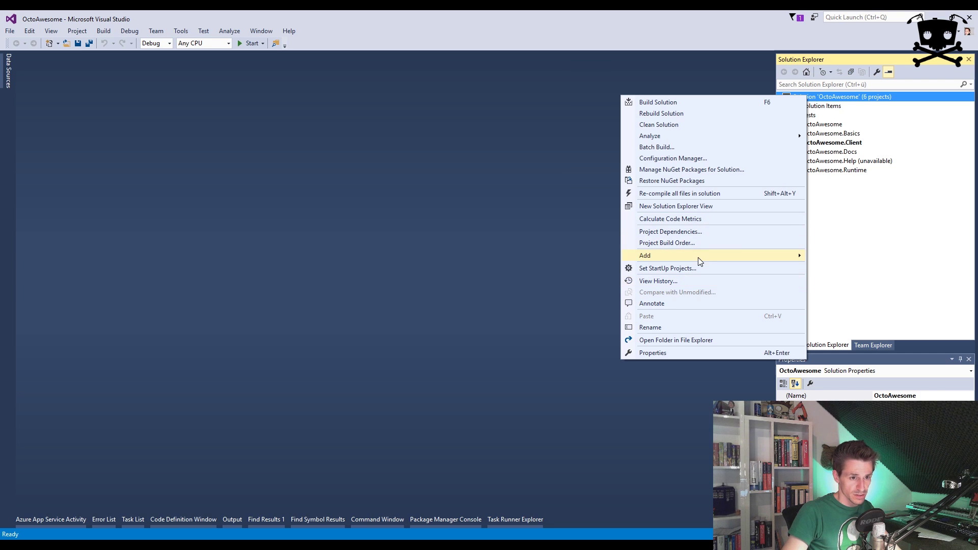
{"action": "left_click", "coordinate": [881, 190]}
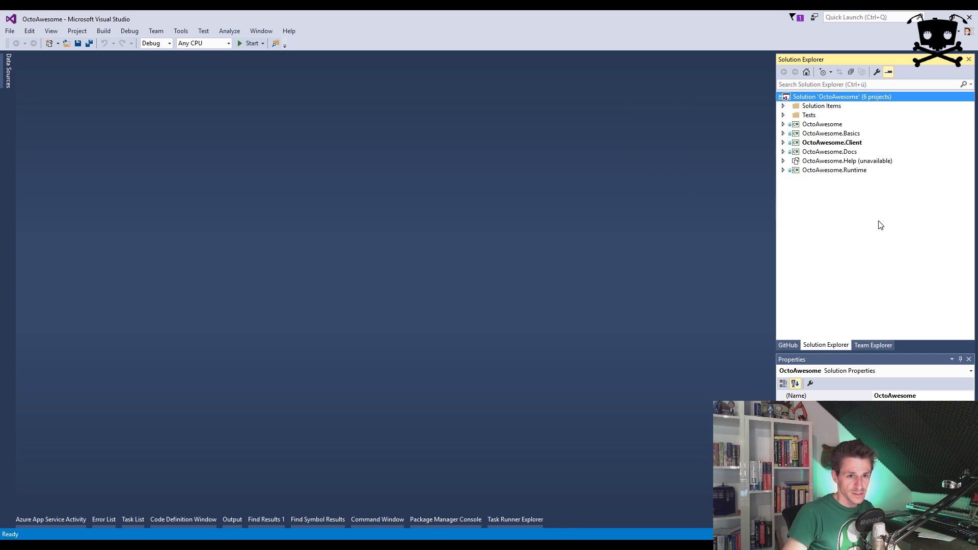
{"action": "right_click", "coordinate": [809, 98]}
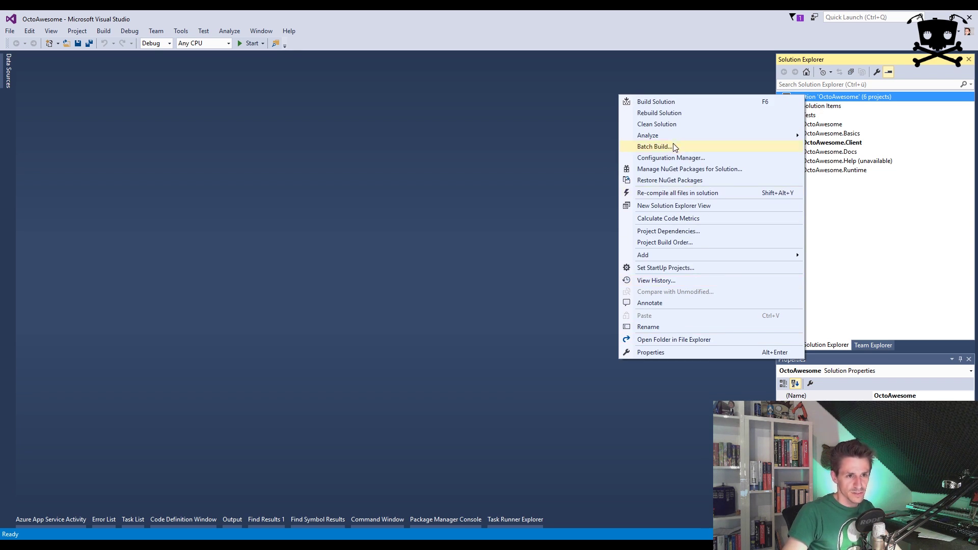
{"action": "left_click", "coordinate": [671, 126]}
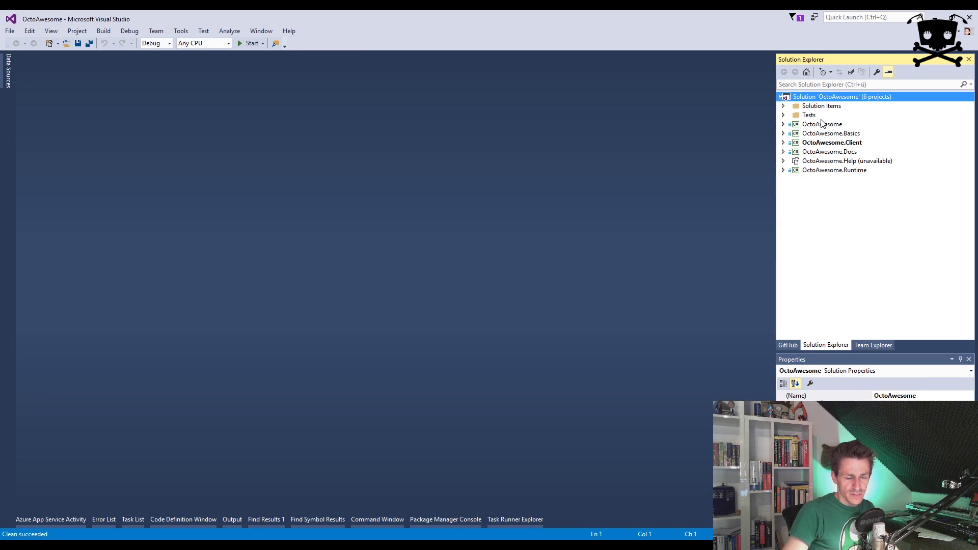
{"action": "key", "text": "alt+Tab"}
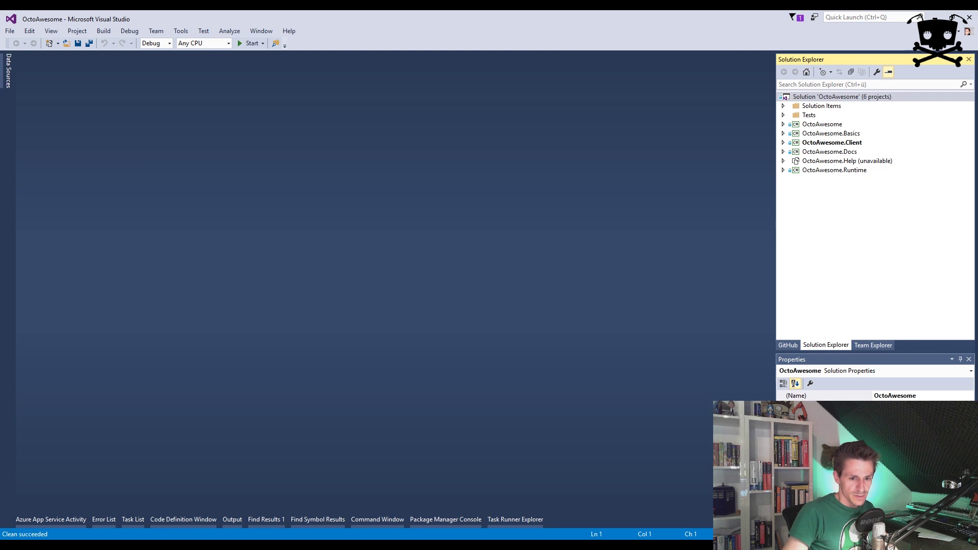
- Pull the remote commits for the develop branch from the repository's synchronization page
{"action": "left_click", "coordinate": [872, 345]}
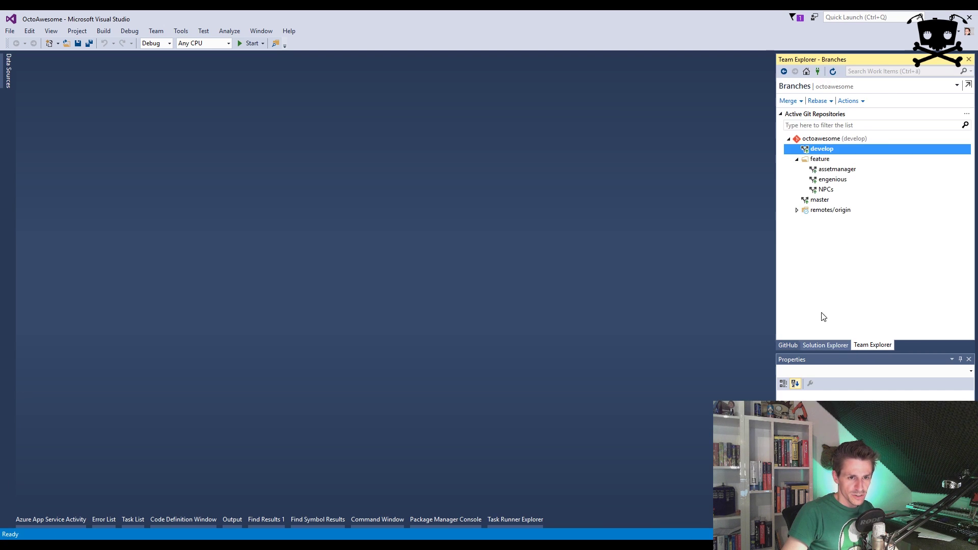
{"action": "right_click", "coordinate": [820, 149]}
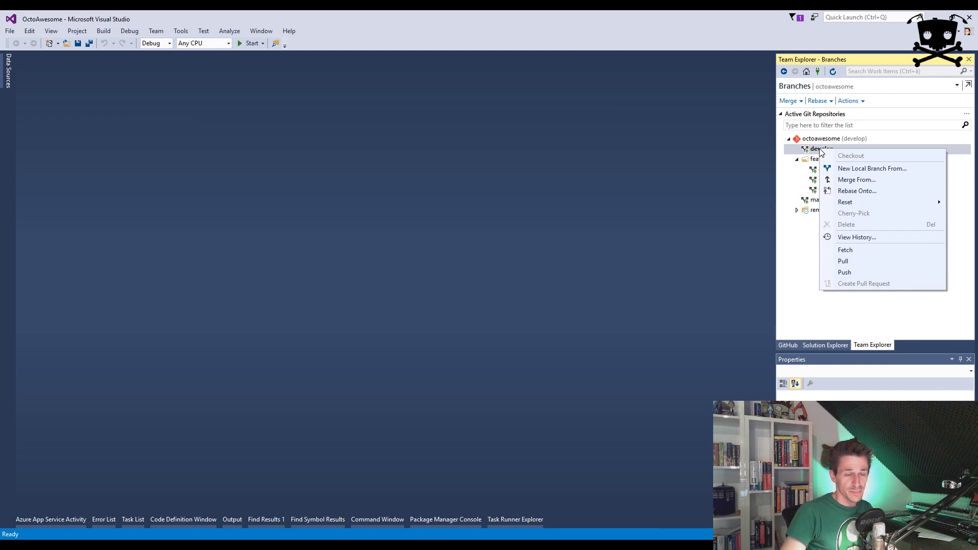
{"action": "left_click", "coordinate": [784, 71]}
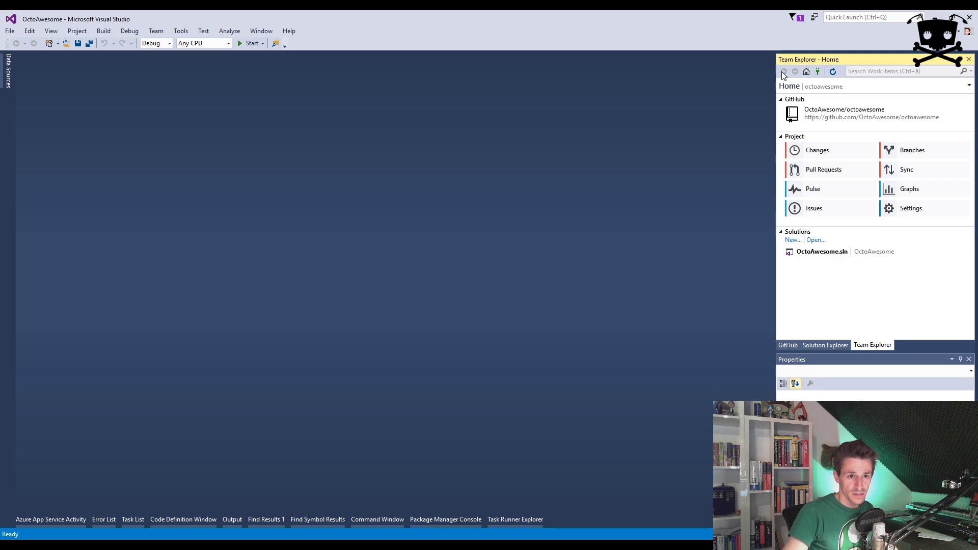
{"action": "left_click", "coordinate": [906, 170]}
{"action": "left_click", "coordinate": [819, 112]}
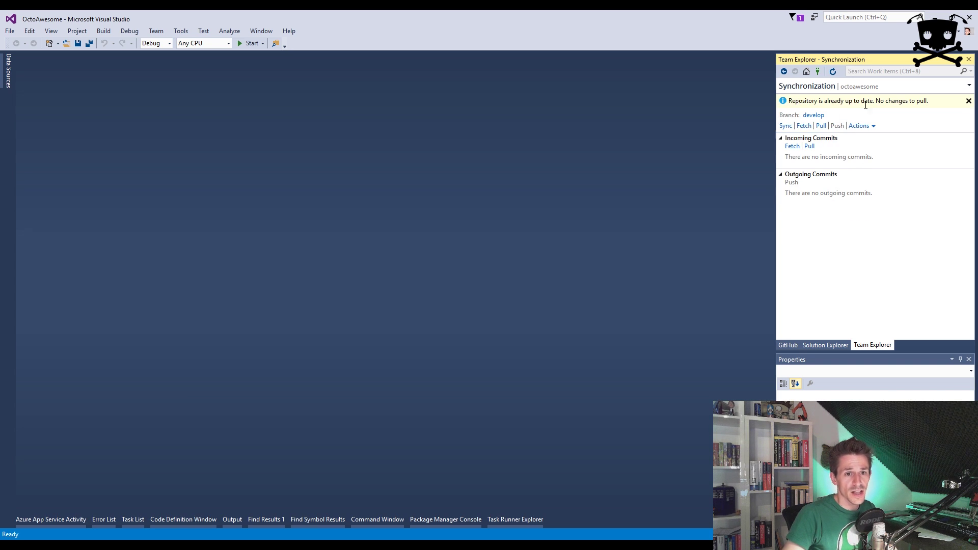
- Try to merge the local feature/assetmanager branch into develop, committing the changes after merging
{"action": "left_click", "coordinate": [784, 72]}
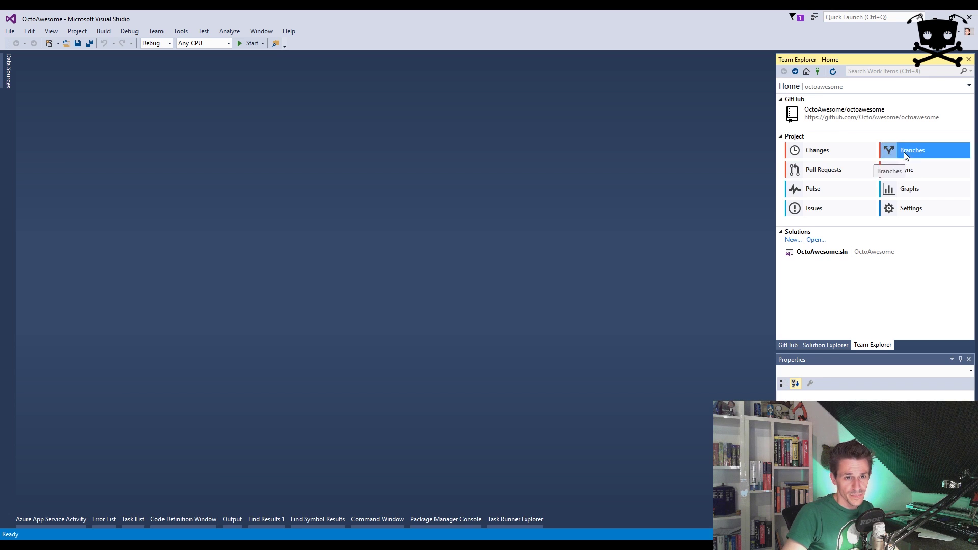
{"action": "left_click", "coordinate": [887, 151]}
{"action": "right_click", "coordinate": [813, 148]}
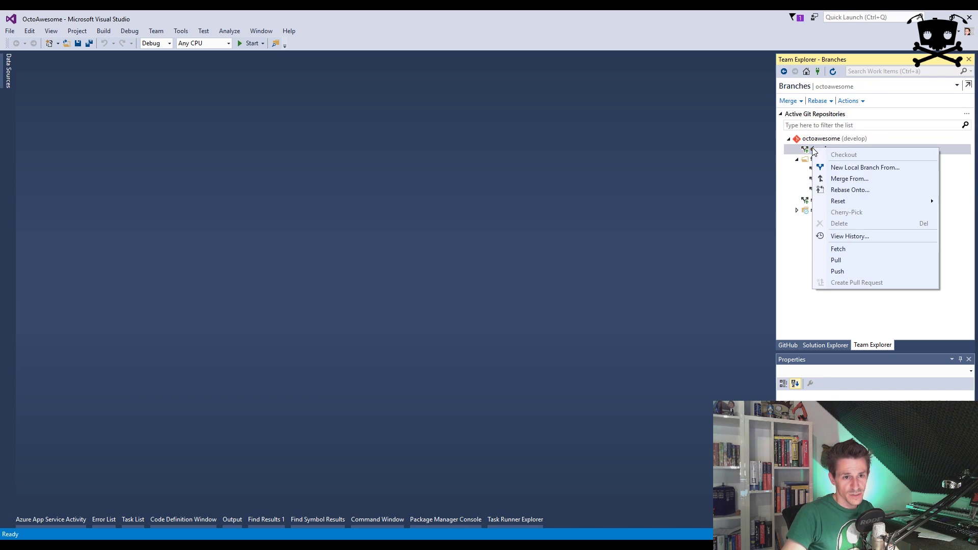
{"action": "left_click", "coordinate": [859, 182]}
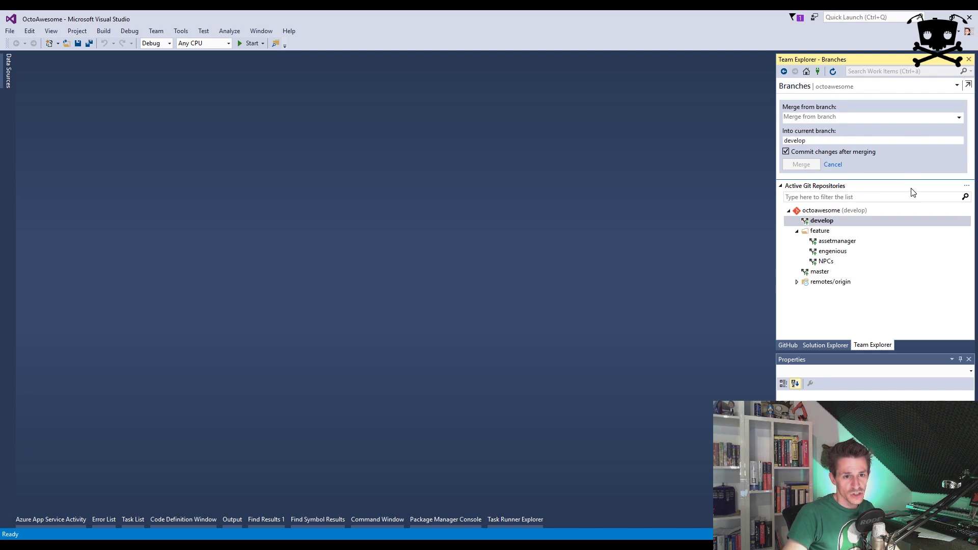
{"action": "left_click", "coordinate": [821, 118]}
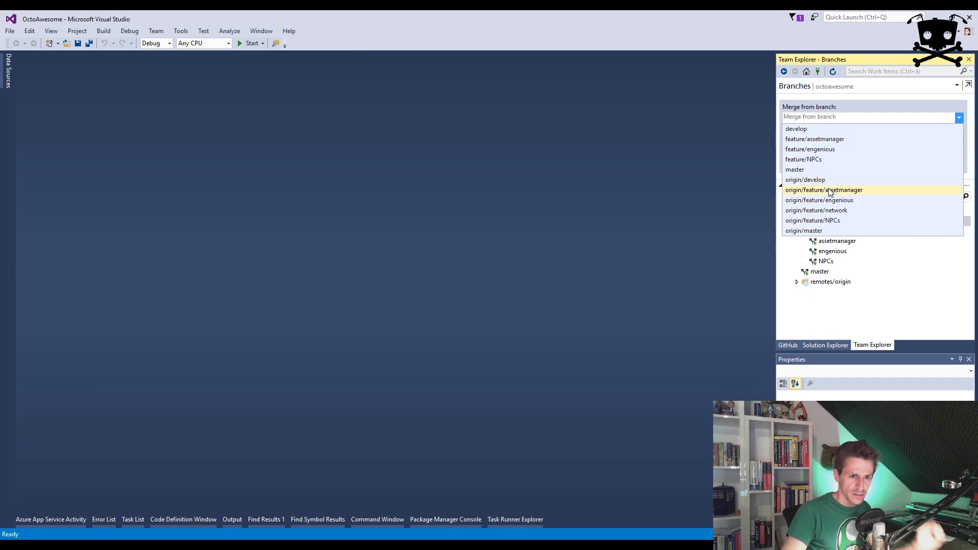
{"action": "left_click", "coordinate": [827, 140]}
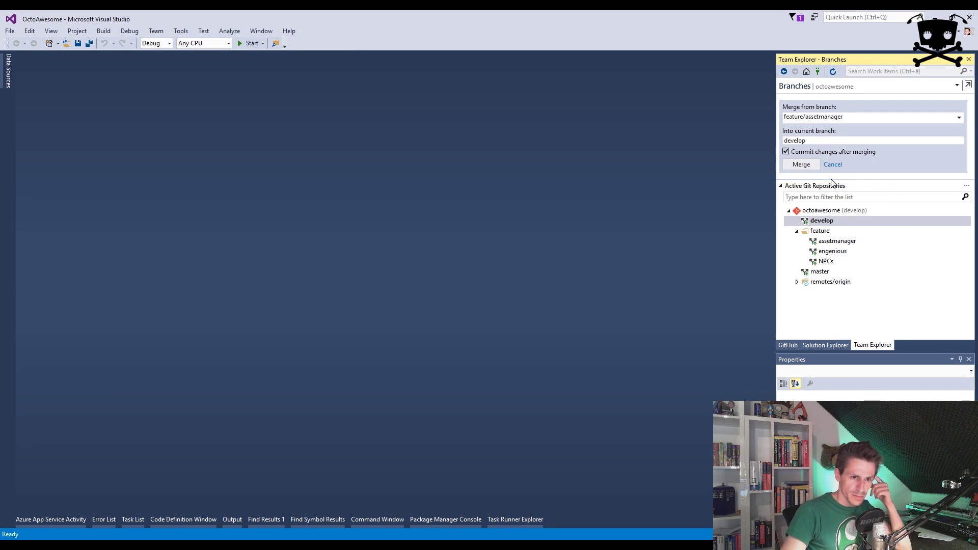
{"action": "left_click", "coordinate": [801, 164]}
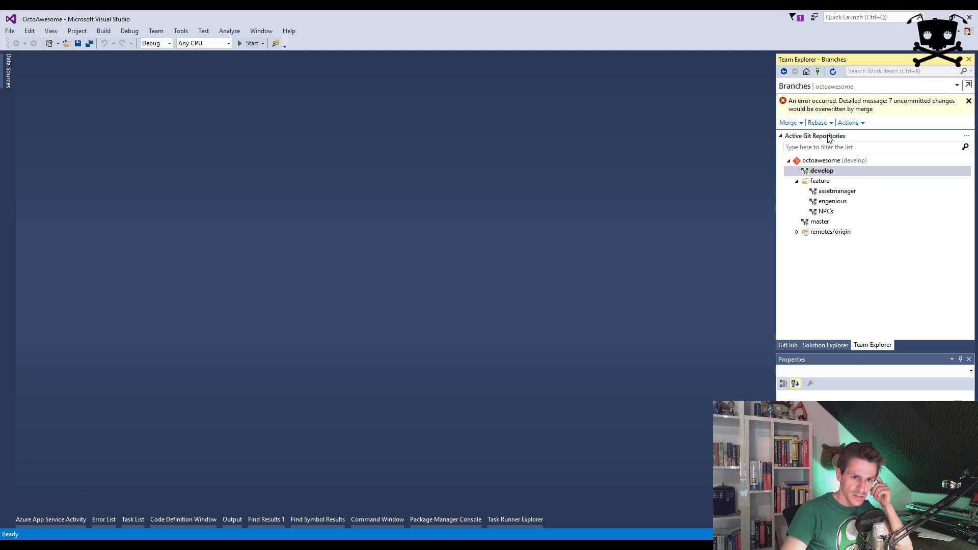
- Try to merge the remote branch origin/feature/assetmanager into develop
{"action": "right_click", "coordinate": [825, 172]}
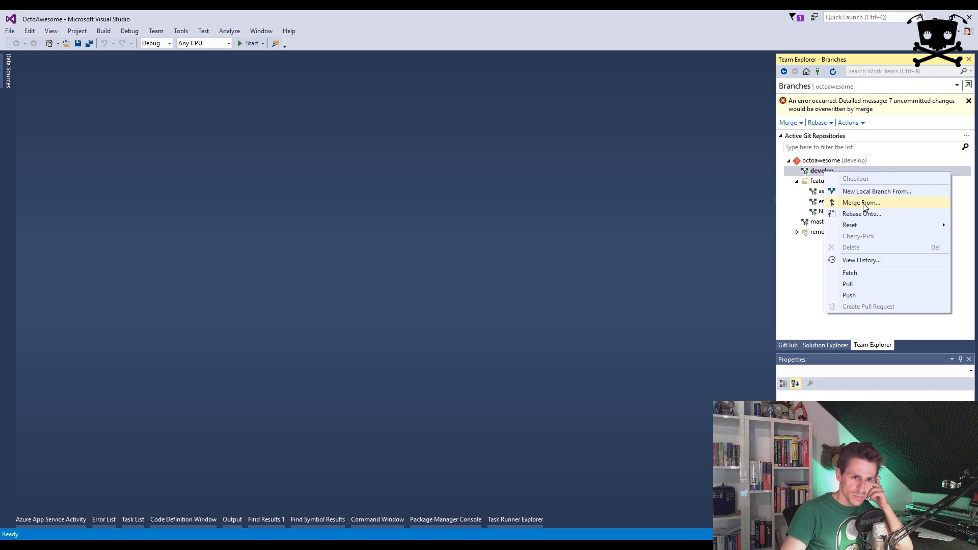
{"action": "left_click", "coordinate": [862, 202]}
{"action": "left_click", "coordinate": [809, 140]}
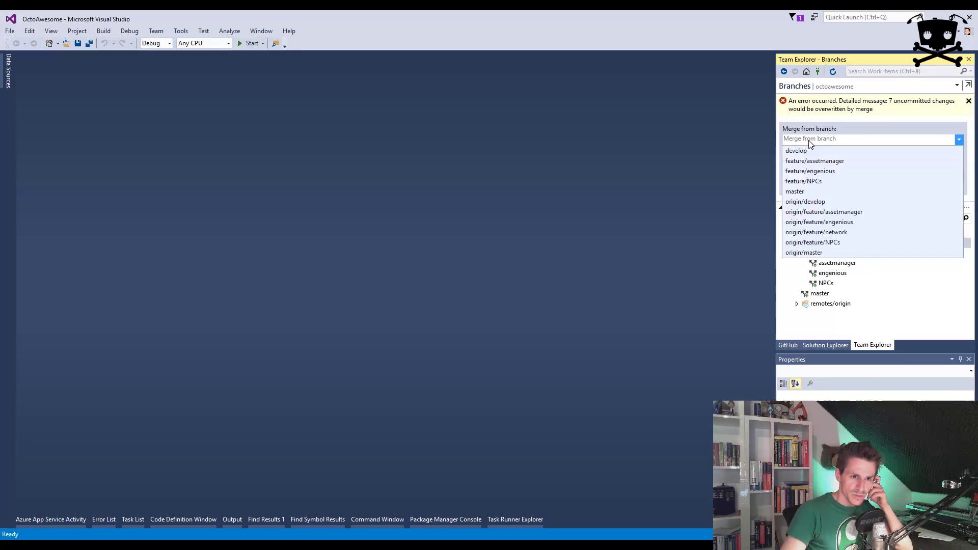
{"action": "left_click", "coordinate": [837, 212]}
{"action": "left_click", "coordinate": [798, 188]}
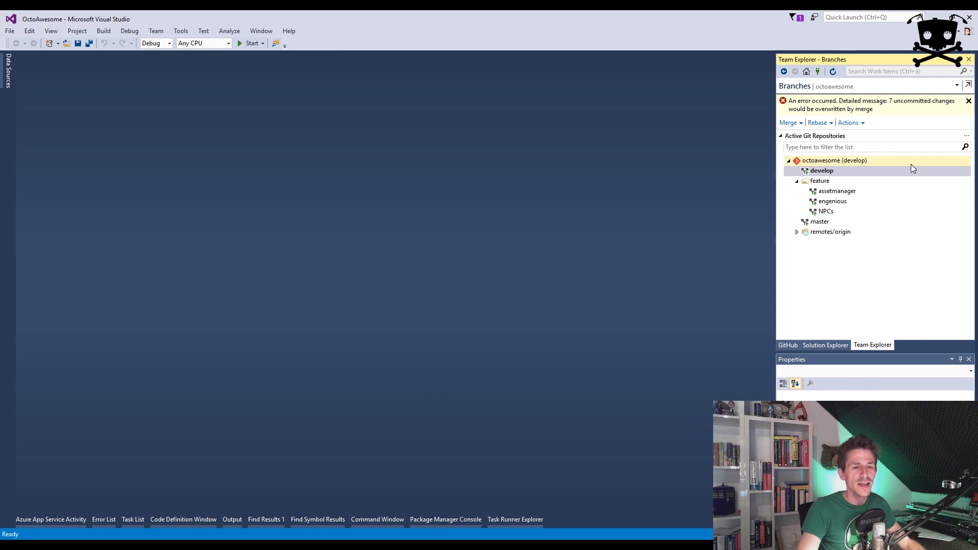
- Fetch the commits for the develop branch from the remote
{"action": "left_click", "coordinate": [821, 173]}
{"action": "right_click", "coordinate": [821, 173]}
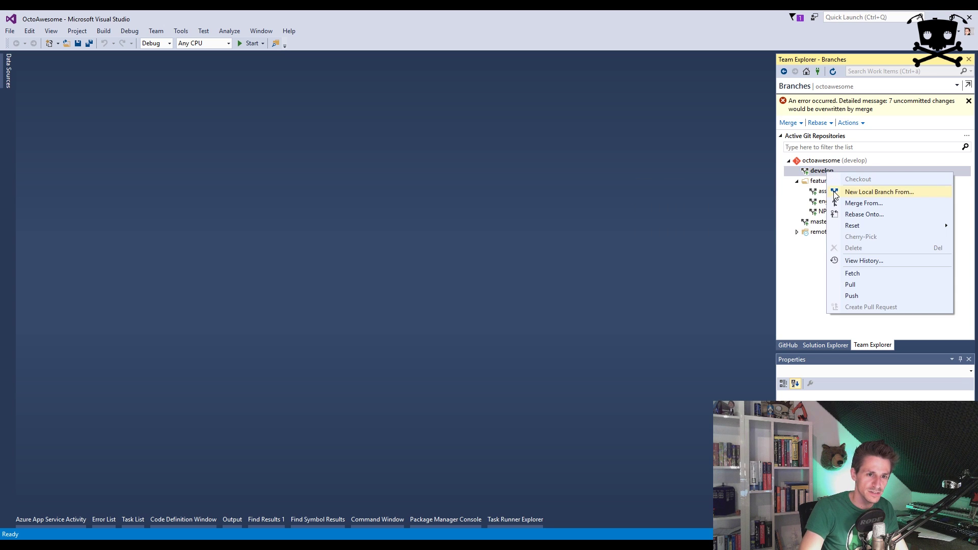
{"action": "mouse_move", "coordinate": [868, 227]}
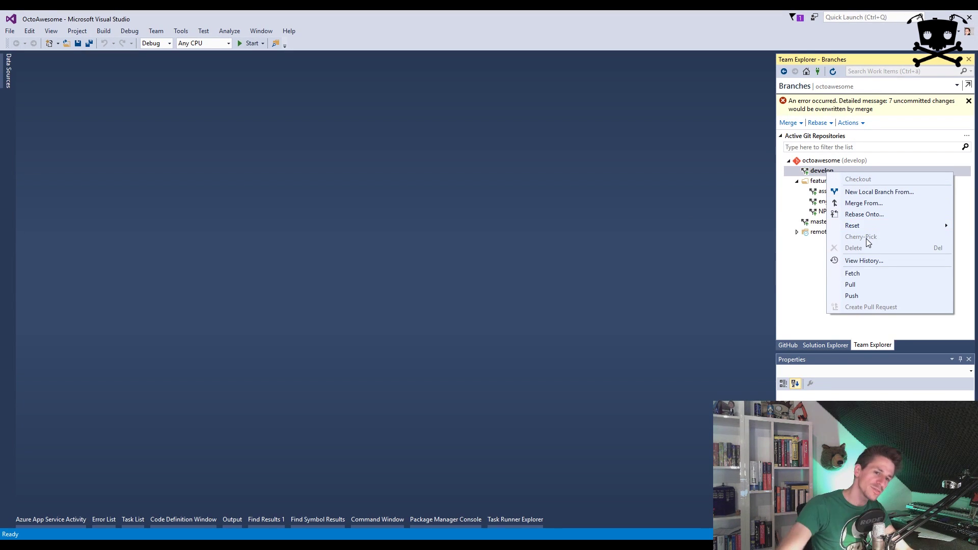
{"action": "left_click", "coordinate": [852, 274]}
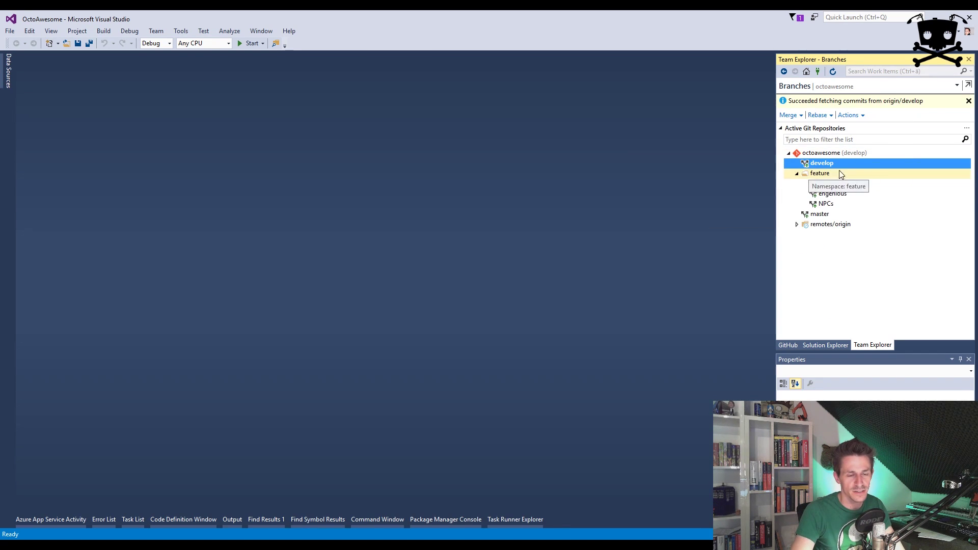
- Examine the source-control commands offered for the develop branch, the OctoAwesome solution and the OctoAwesome.Basics project
{"action": "mouse_move", "coordinate": [821, 168]}
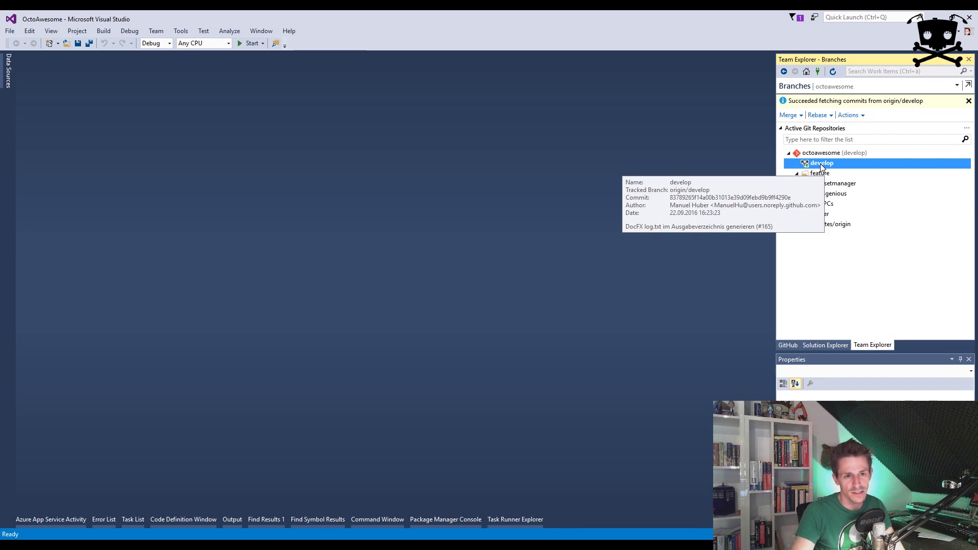
{"action": "right_click", "coordinate": [820, 165]}
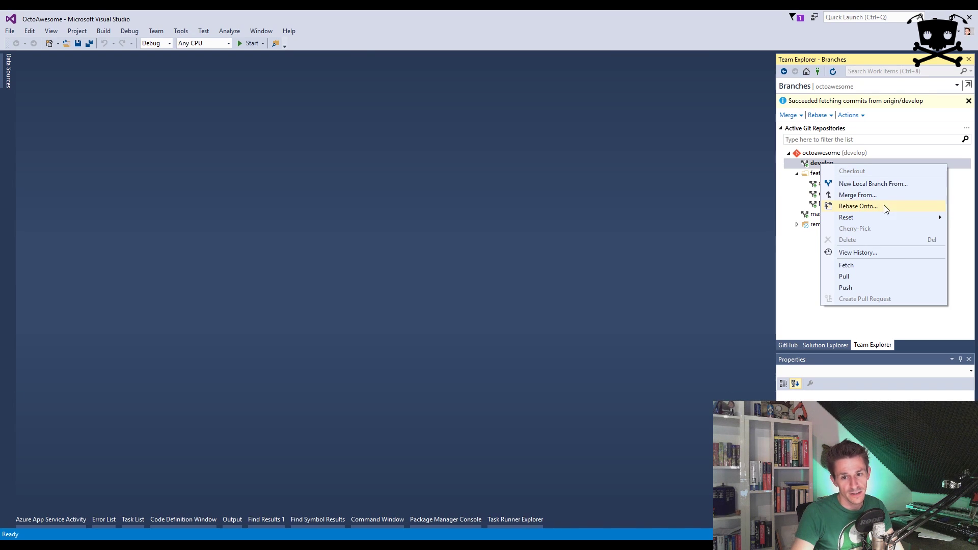
{"action": "left_click", "coordinate": [811, 163]}
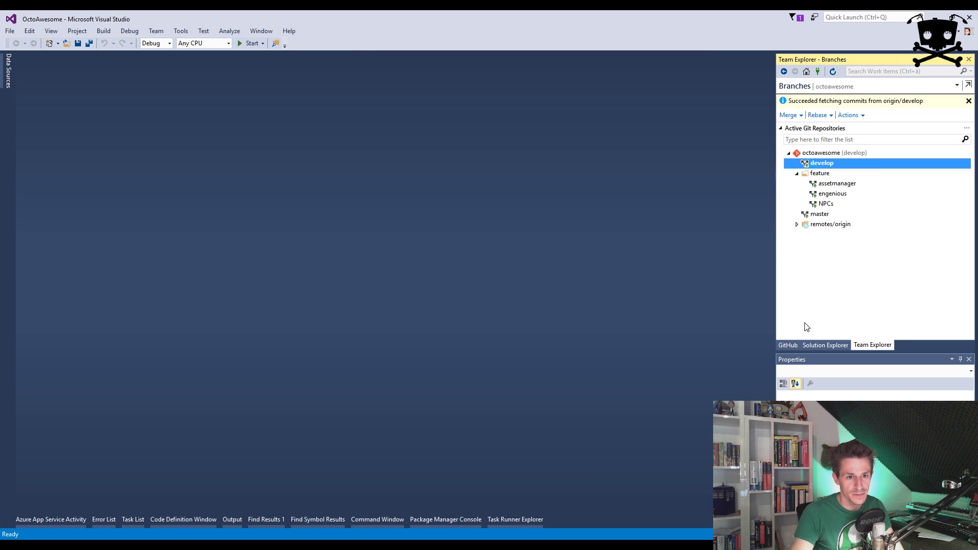
{"action": "left_click", "coordinate": [825, 346]}
{"action": "right_click", "coordinate": [803, 99]}
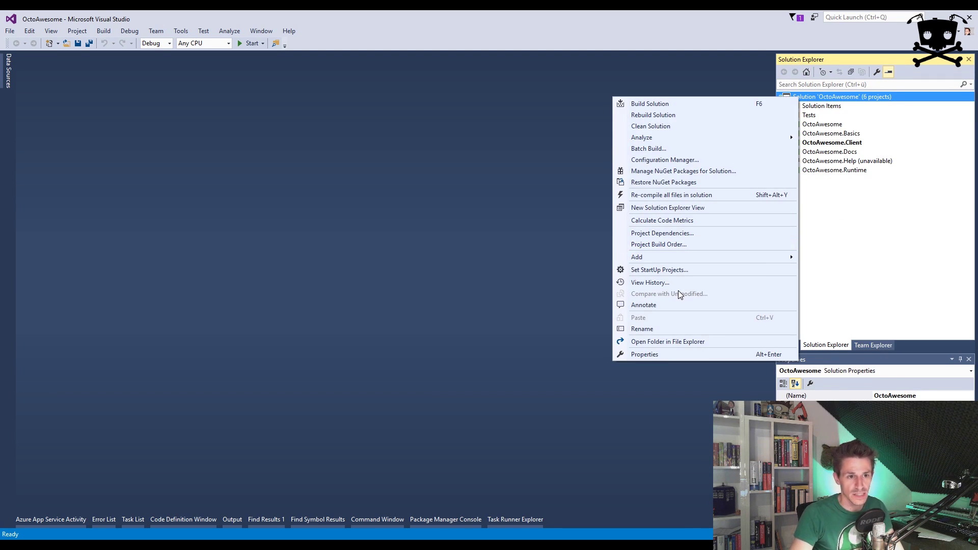
{"action": "left_click", "coordinate": [835, 136]}
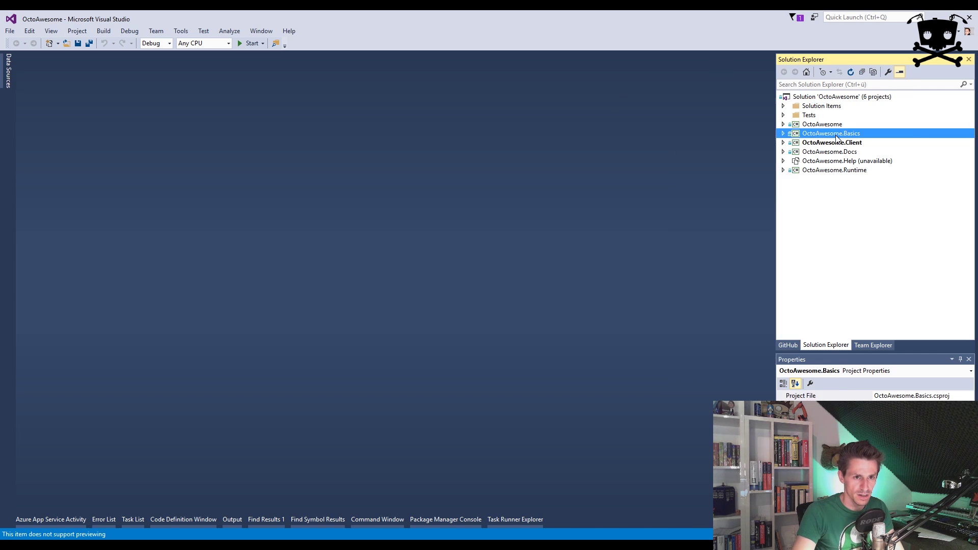
{"action": "right_click", "coordinate": [835, 139]}
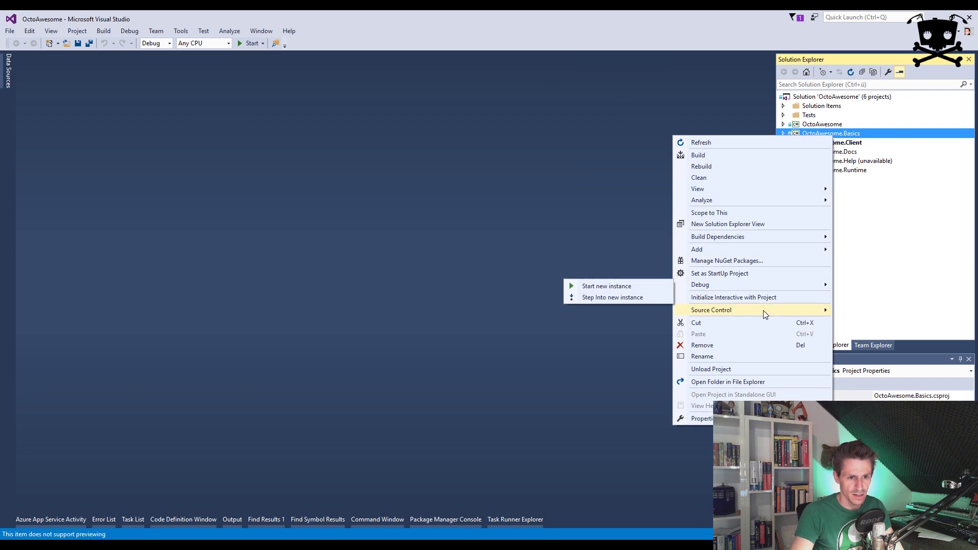
{"action": "mouse_move", "coordinate": [763, 310]}
{"action": "left_click", "coordinate": [889, 242]}
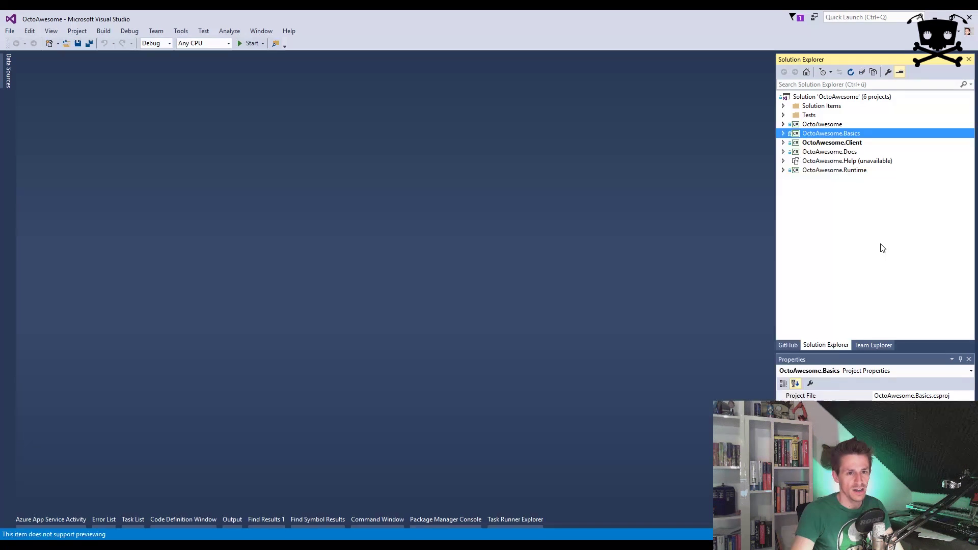
{"action": "right_click", "coordinate": [806, 102]}
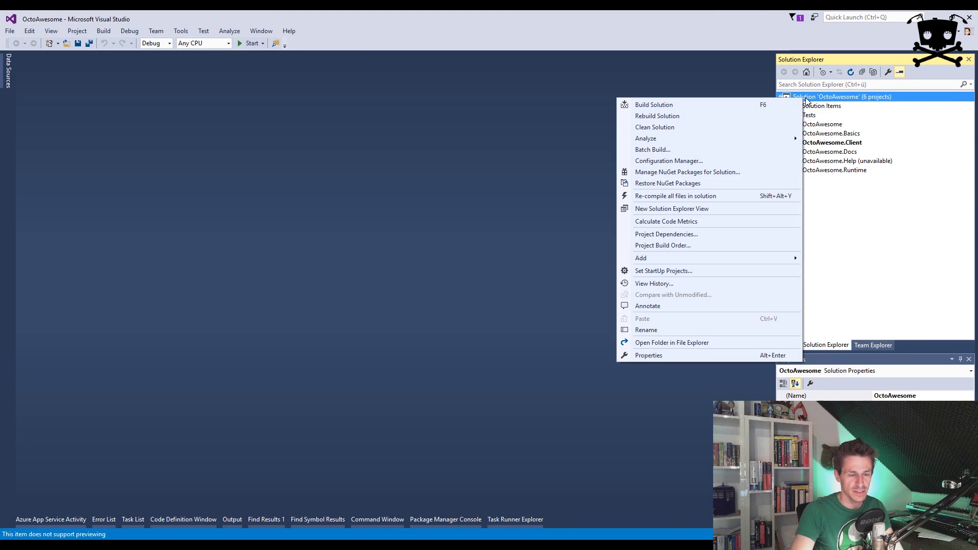
{"action": "left_click", "coordinate": [871, 345]}
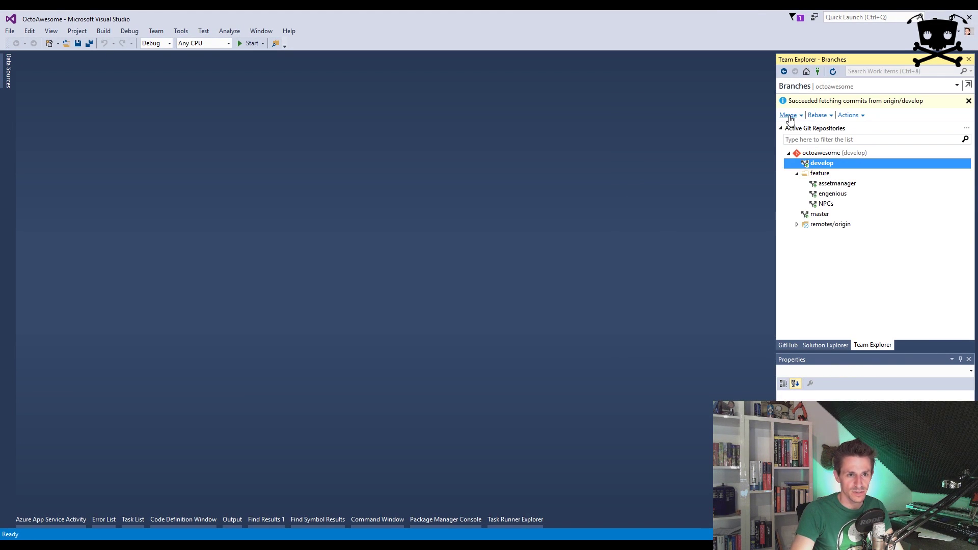
- Synchronize the develop branch with the remote, including a fetch and a pull of incoming commits
{"action": "left_click", "coordinate": [783, 71]}
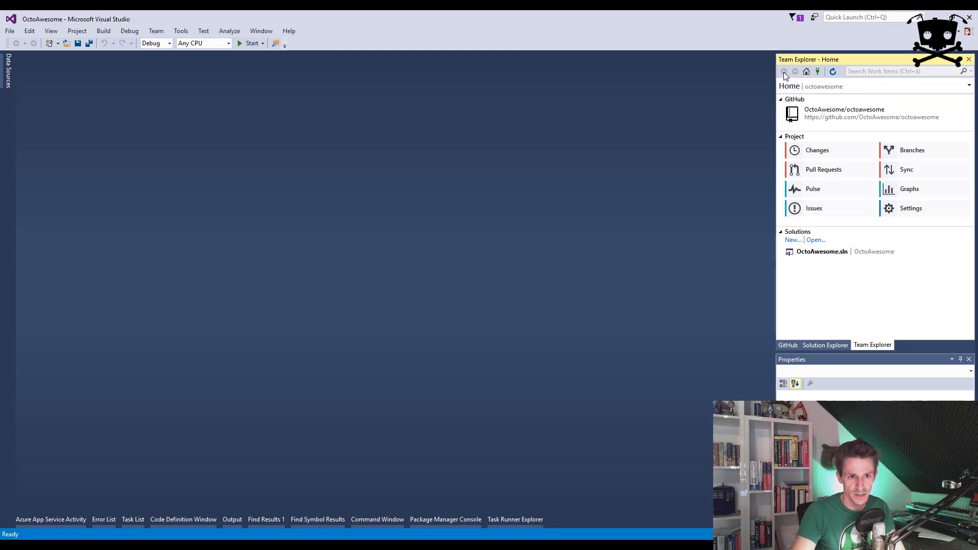
{"action": "left_click", "coordinate": [899, 170]}
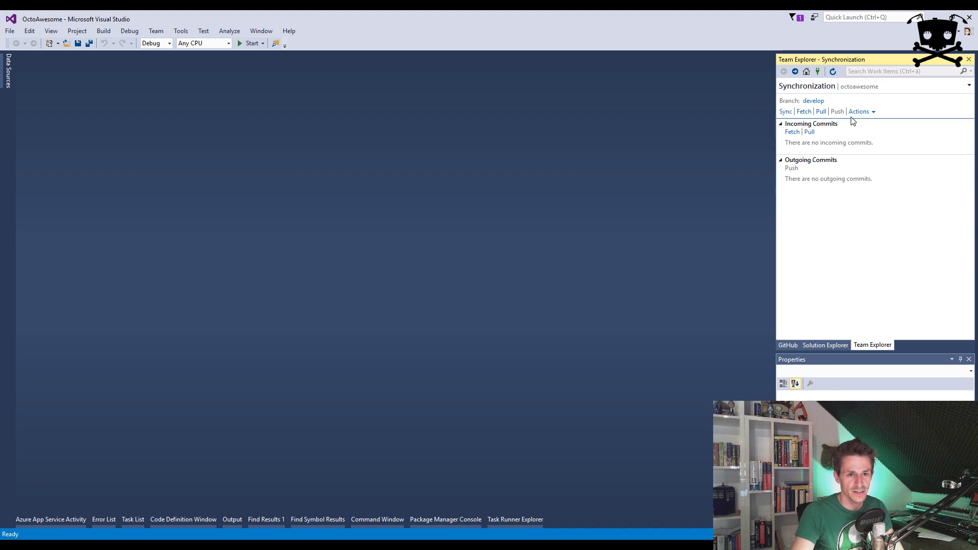
{"action": "left_click", "coordinate": [785, 112]}
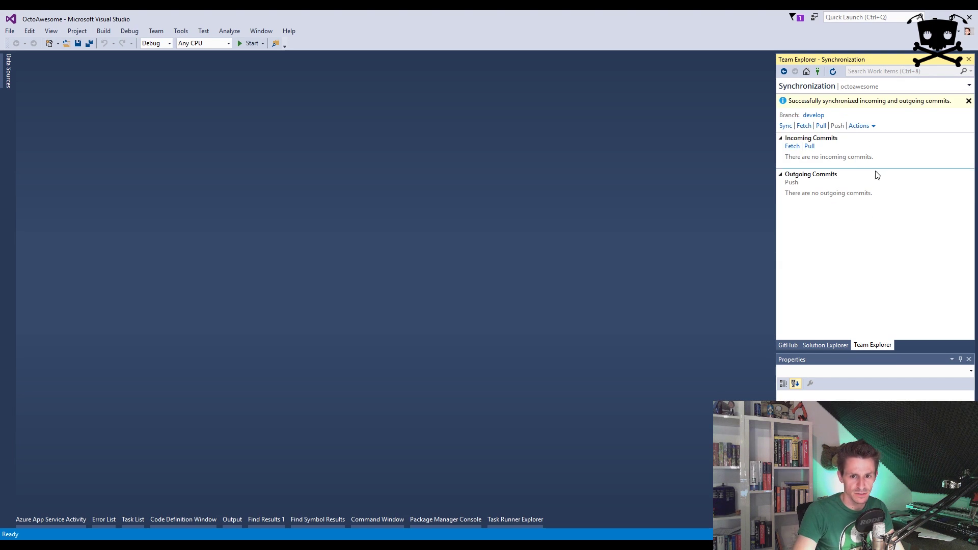
{"action": "left_click", "coordinate": [803, 126]}
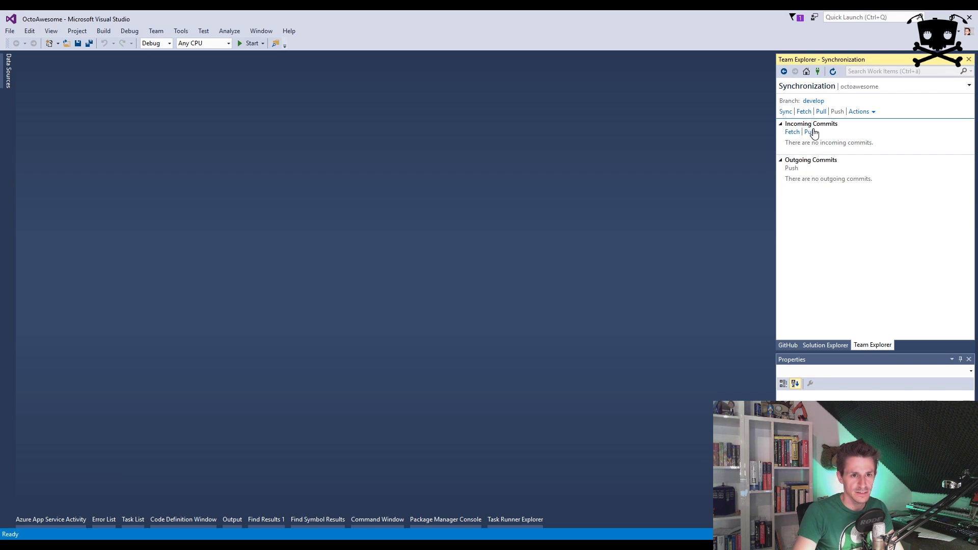
{"action": "left_click", "coordinate": [809, 132]}
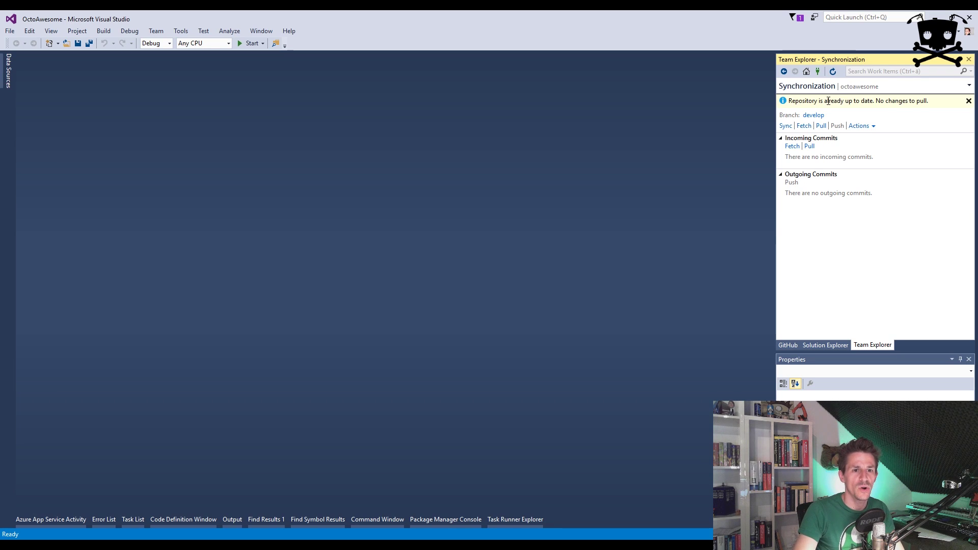
{"action": "left_click_drag", "start_coordinate": [828, 101], "coordinate": [874, 102]}
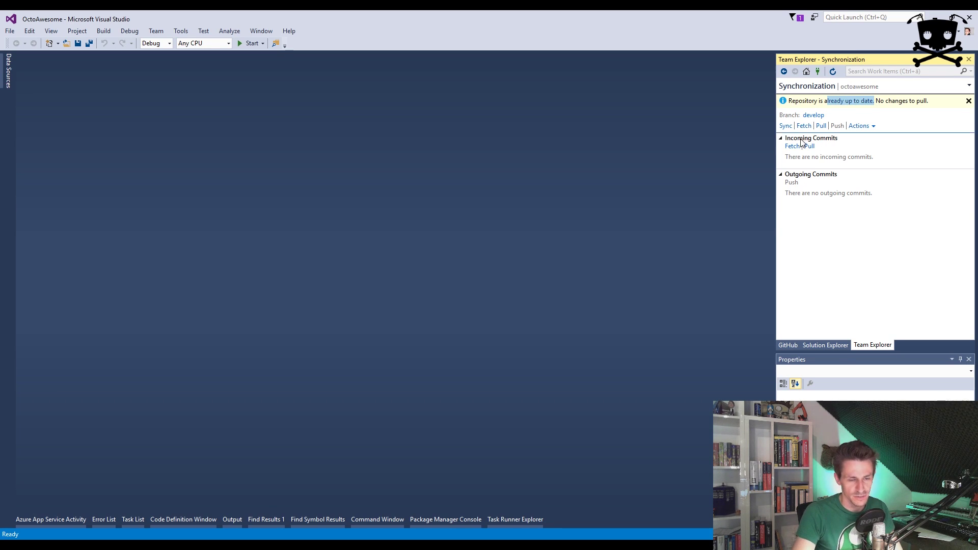
- Check out the local feature/assetmanager branch of the octoawesome repository
{"action": "left_click", "coordinate": [838, 347]}
{"action": "left_click", "coordinate": [871, 345]}
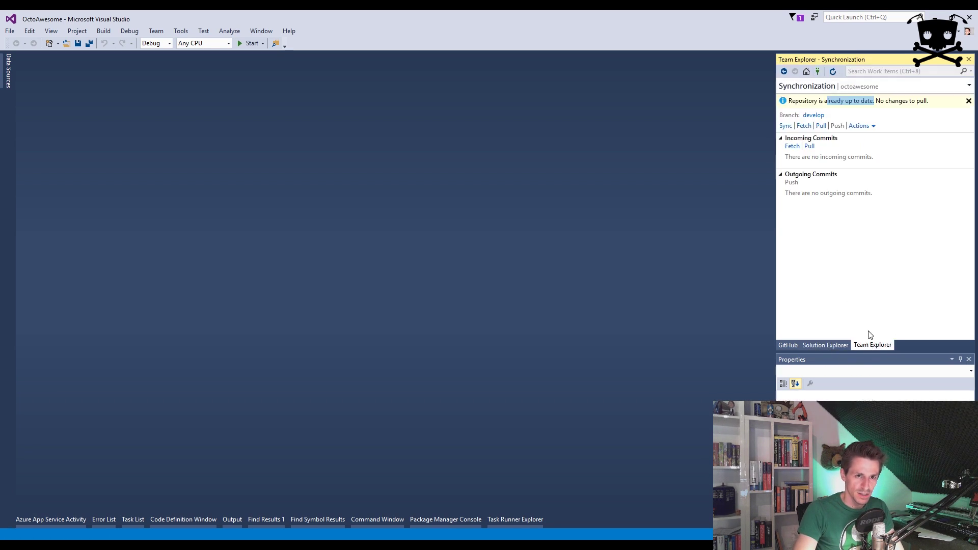
{"action": "key", "text": "alt+Left"}
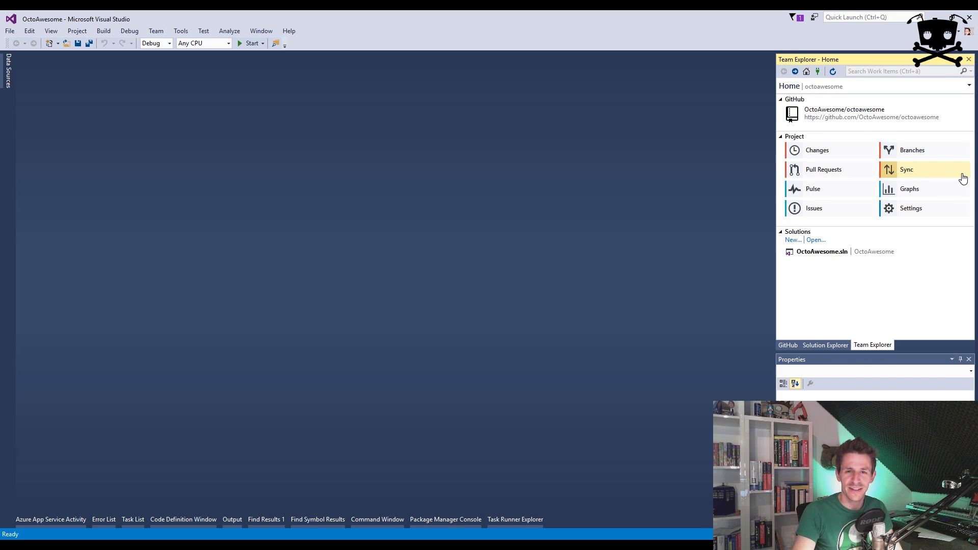
{"action": "left_click", "coordinate": [913, 154]}
{"action": "double_click", "coordinate": [830, 171]}
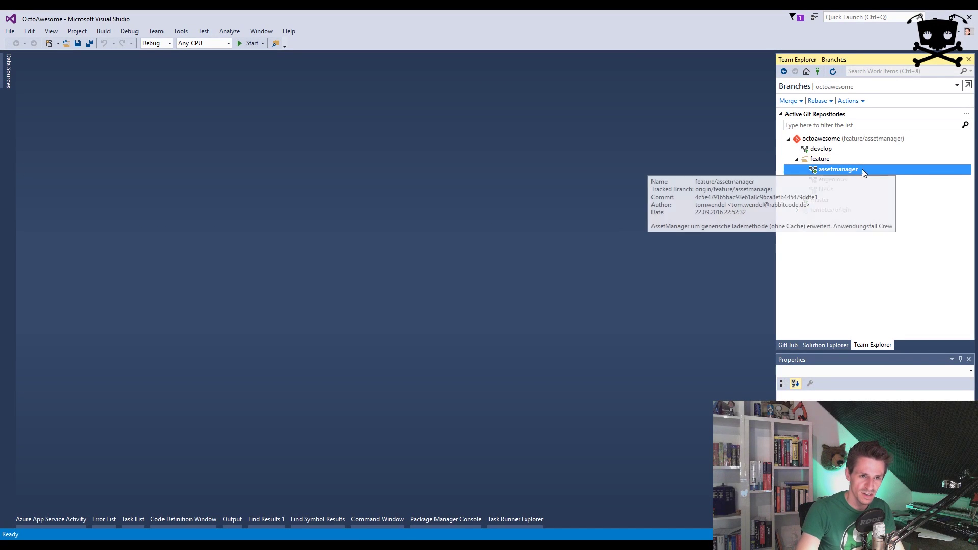
- Examine the source-control commands offered for the assetmanager branch, the OctoAwesome solution and the OctoAwesome.Client project
{"action": "right_click", "coordinate": [834, 172]}
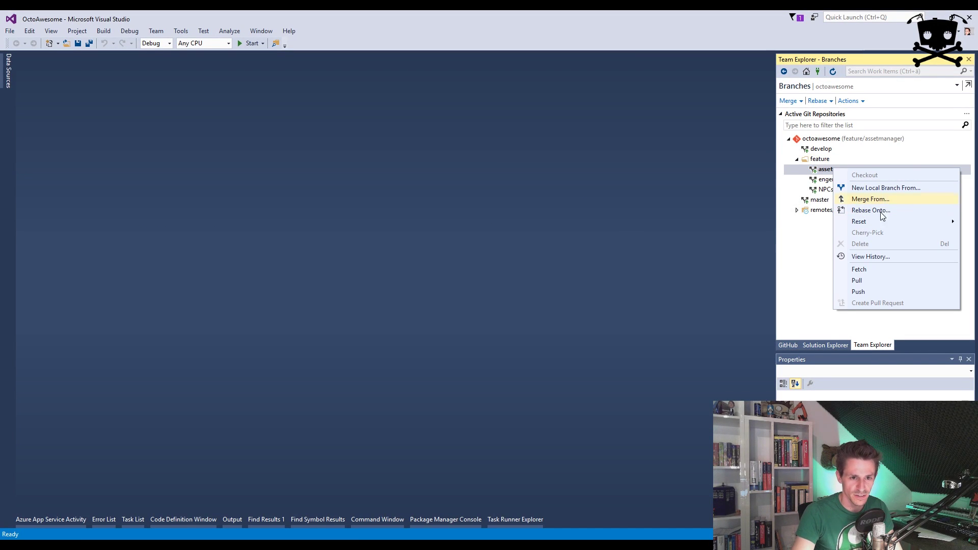
{"action": "left_click", "coordinate": [827, 346]}
{"action": "left_click", "coordinate": [827, 346]}
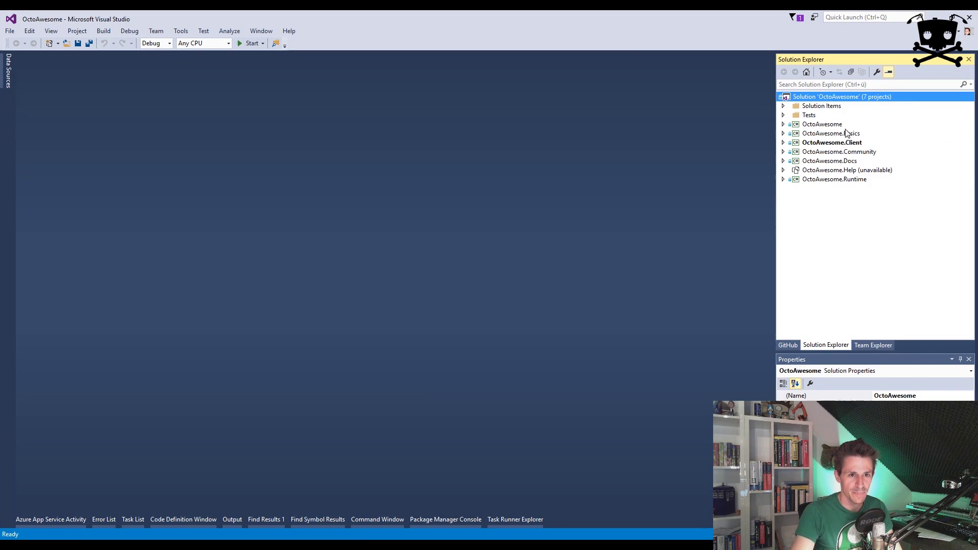
{"action": "right_click", "coordinate": [806, 101]}
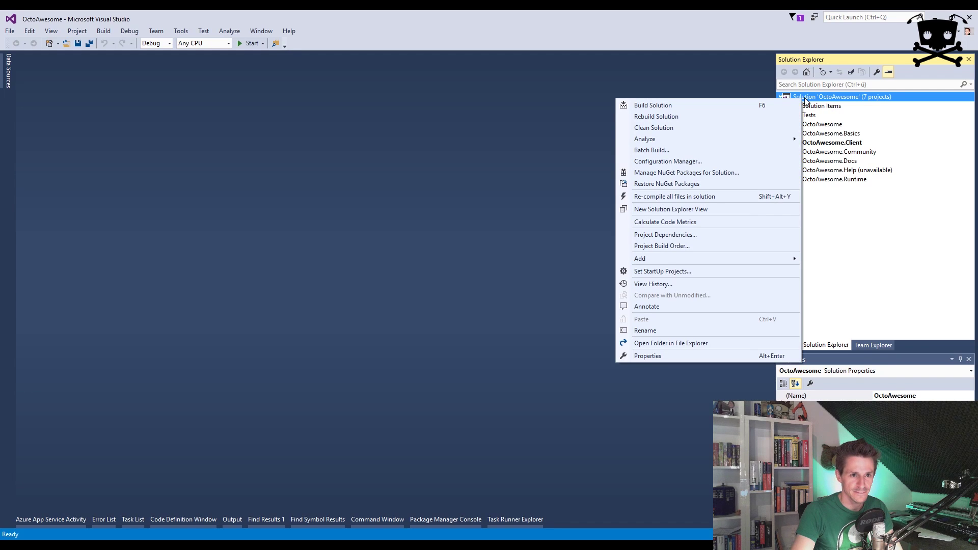
{"action": "left_click", "coordinate": [871, 346]}
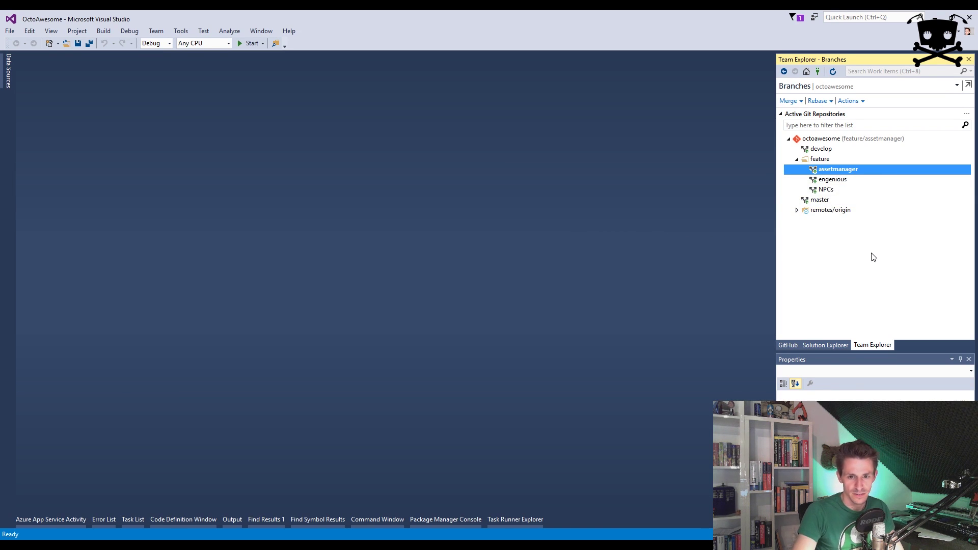
{"action": "left_click", "coordinate": [826, 345]}
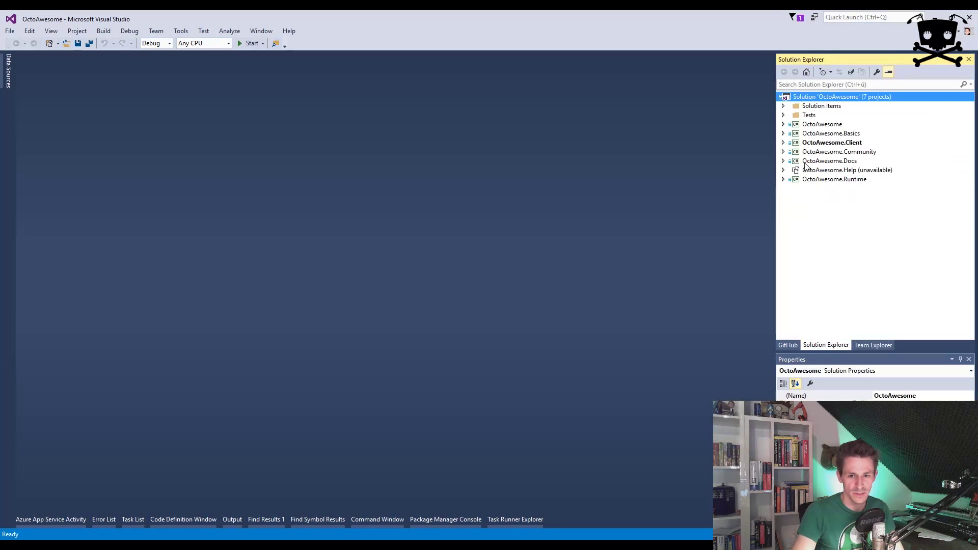
{"action": "right_click", "coordinate": [806, 106]}
{"action": "right_click", "coordinate": [806, 98]}
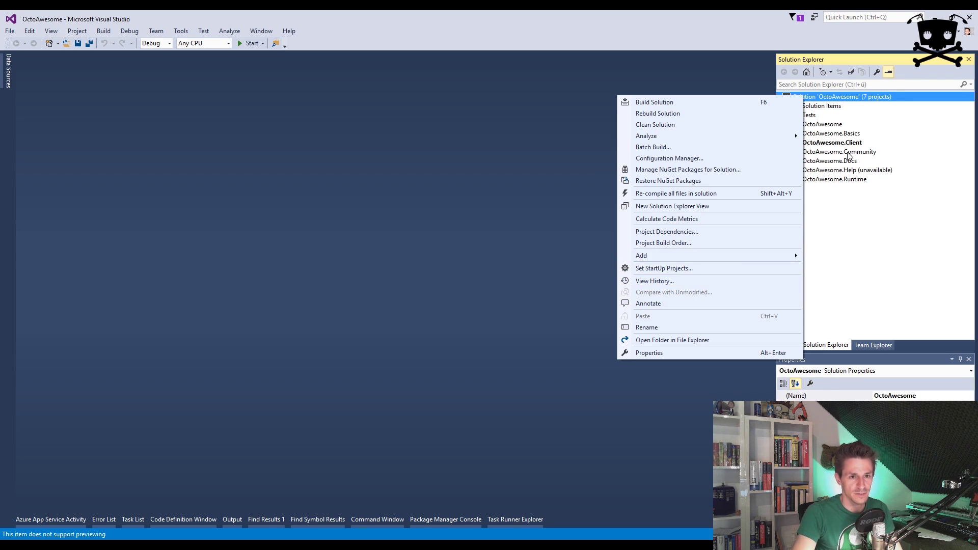
{"action": "left_click", "coordinate": [832, 144]}
{"action": "right_click", "coordinate": [831, 146]}
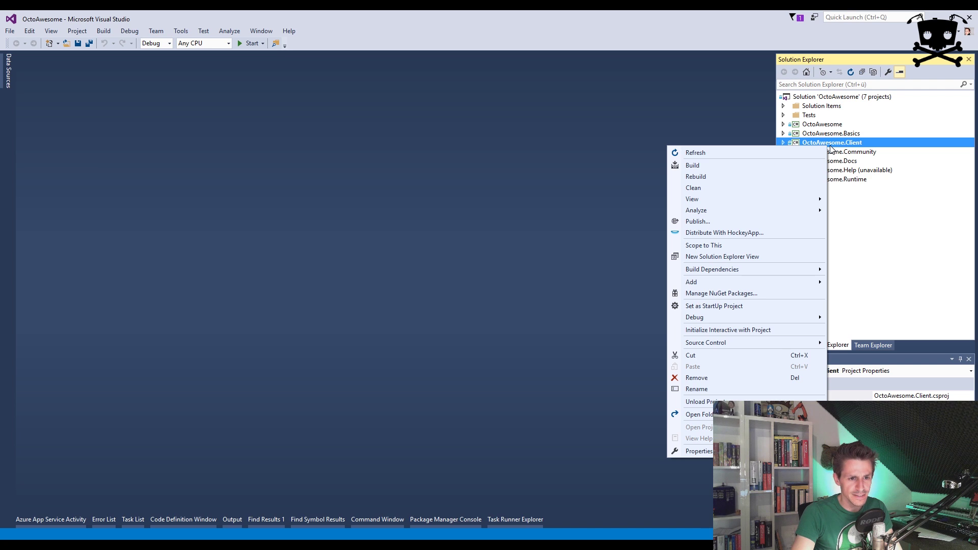
{"action": "mouse_move", "coordinate": [729, 343]}
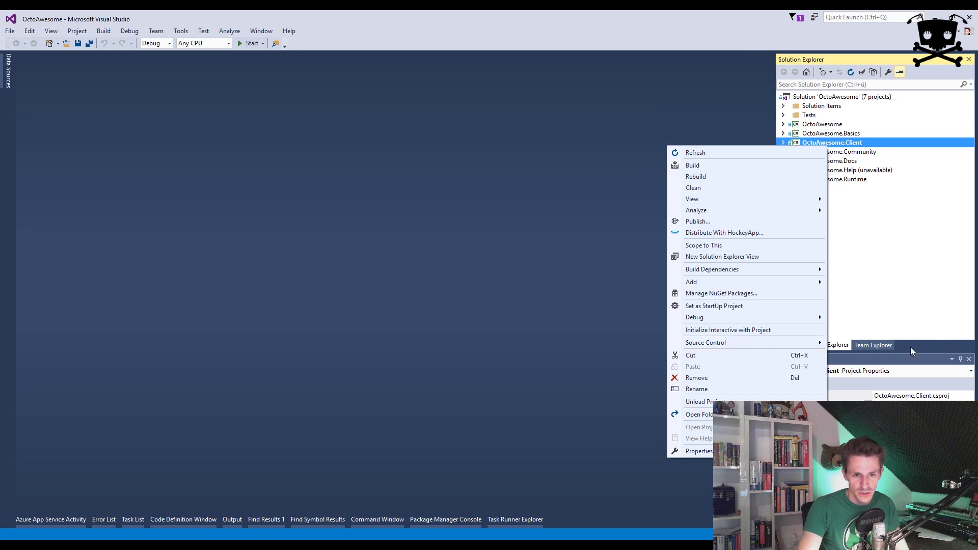
{"action": "left_click", "coordinate": [908, 270]}
{"action": "left_click", "coordinate": [874, 347]}
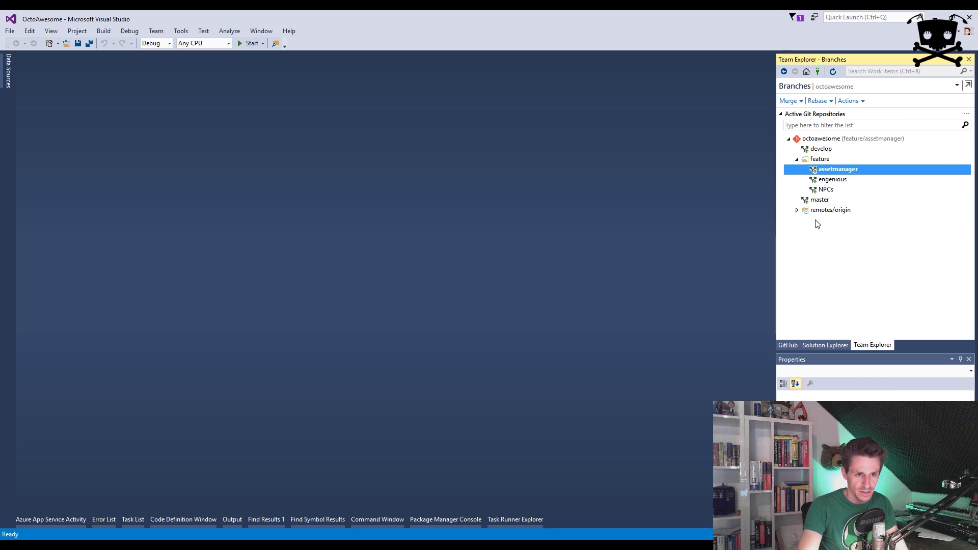
- Try to merge the develop branch into feature/assetmanager, committing the changes after merging
{"action": "right_click", "coordinate": [836, 168]}
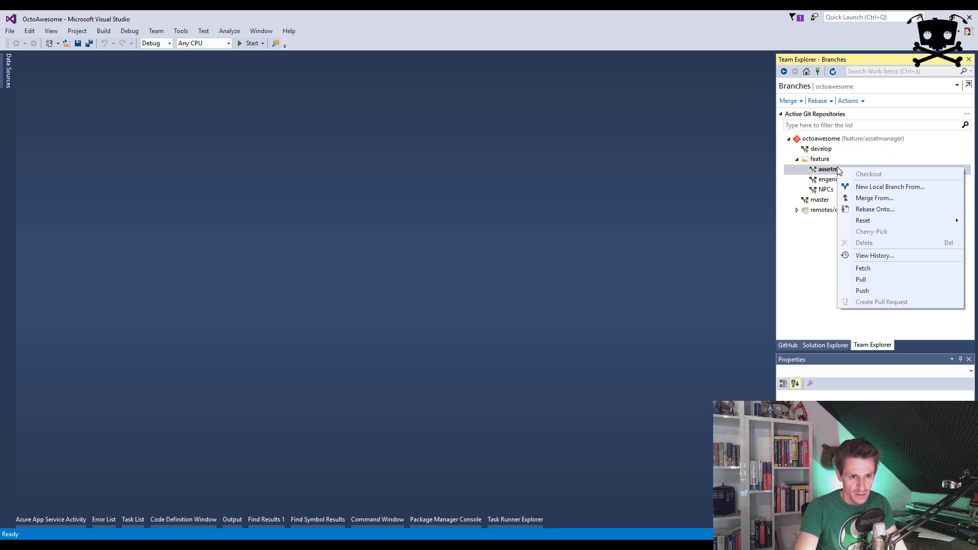
{"action": "left_click", "coordinate": [895, 198]}
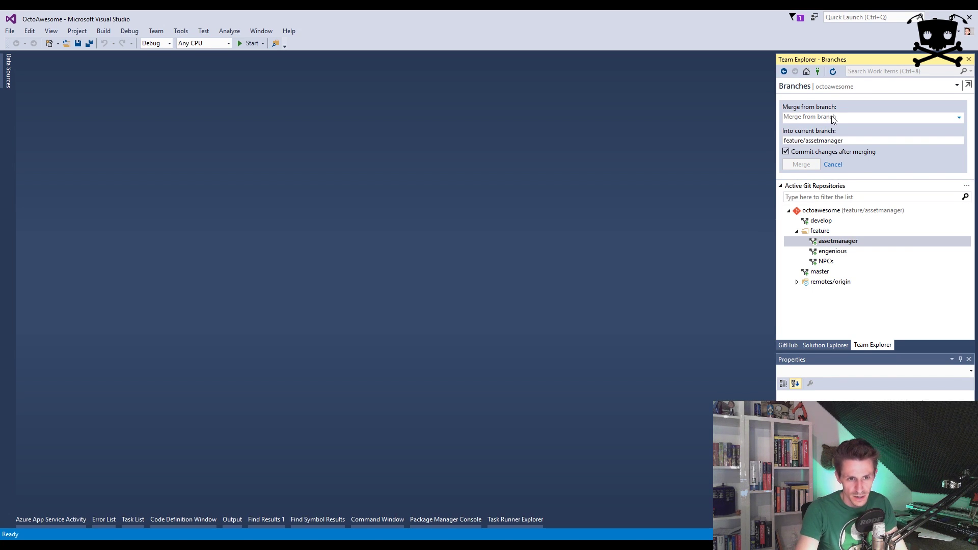
{"action": "left_click", "coordinate": [831, 118]}
{"action": "left_click", "coordinate": [833, 119]}
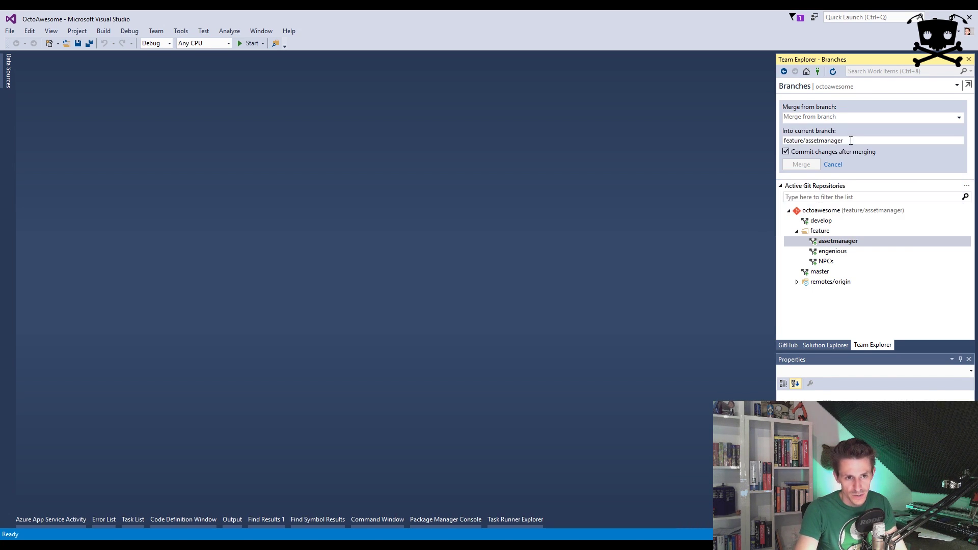
{"action": "left_click", "coordinate": [823, 118]}
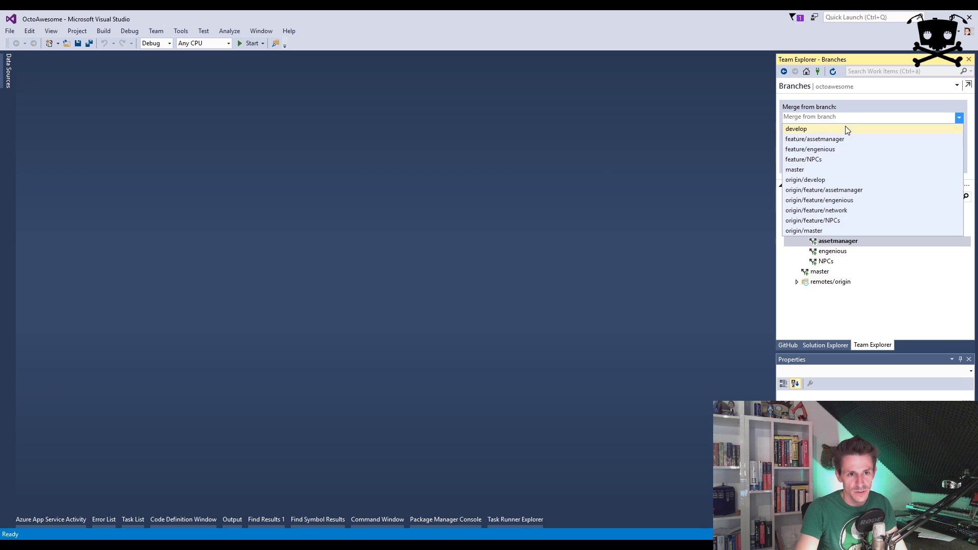
{"action": "left_click", "coordinate": [845, 126]}
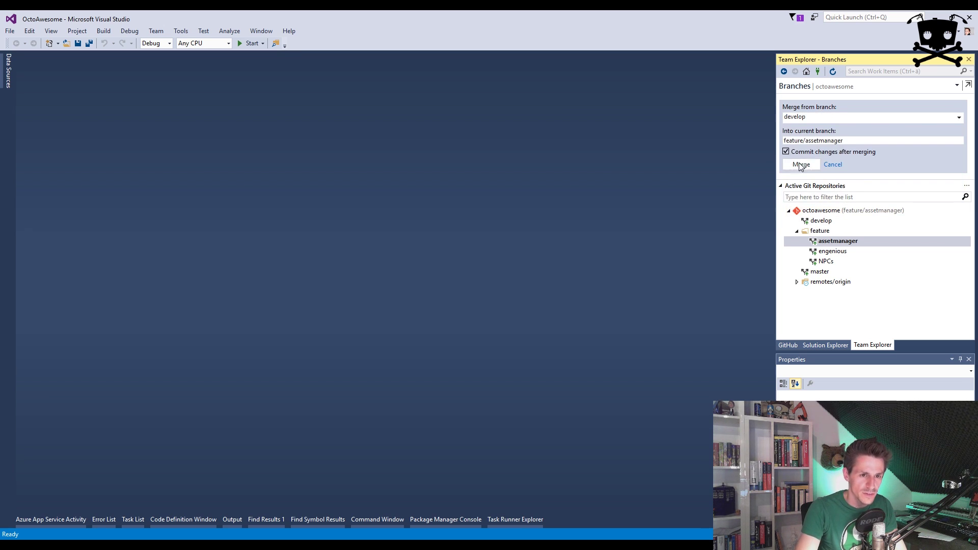
{"action": "left_click", "coordinate": [801, 165]}
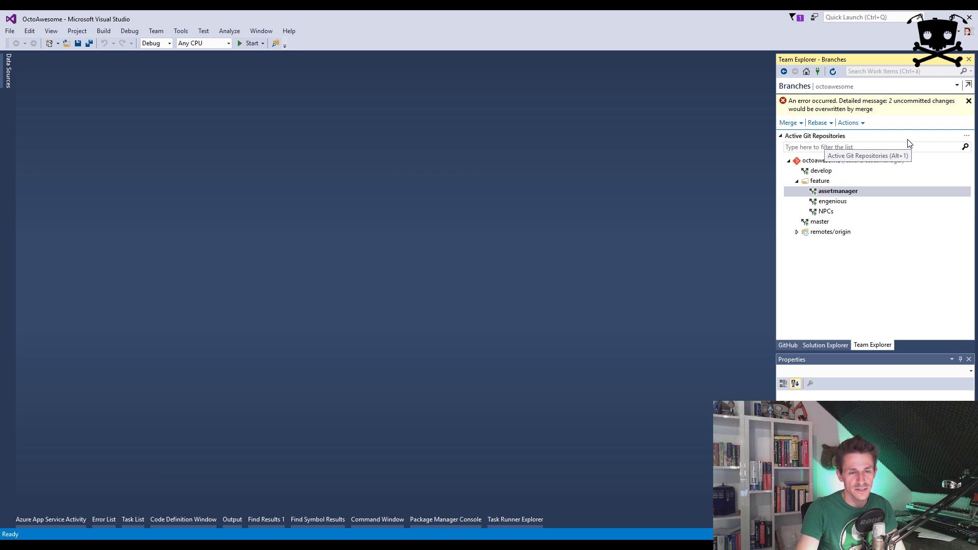
{"action": "left_click_drag", "start_coordinate": [884, 102], "coordinate": [897, 101]}
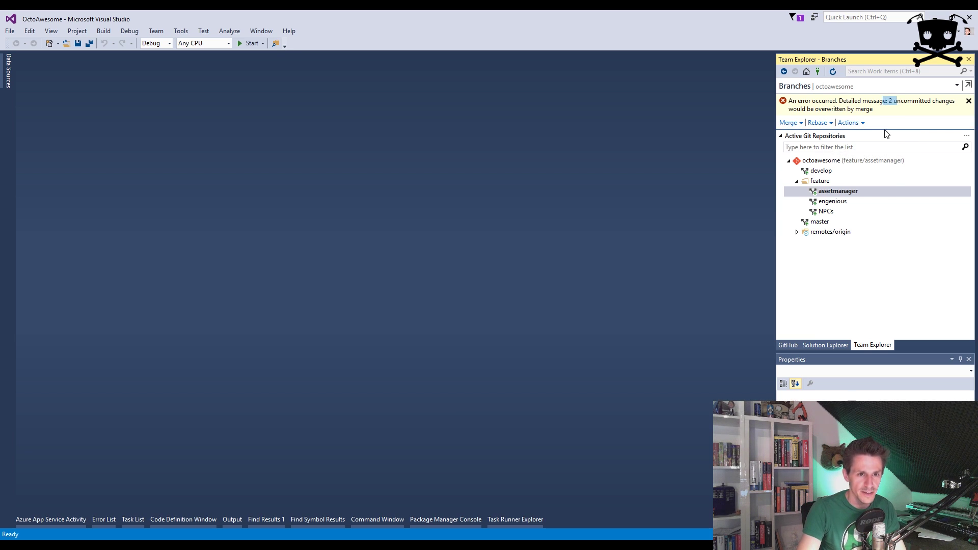
{"action": "left_click", "coordinate": [881, 192]}
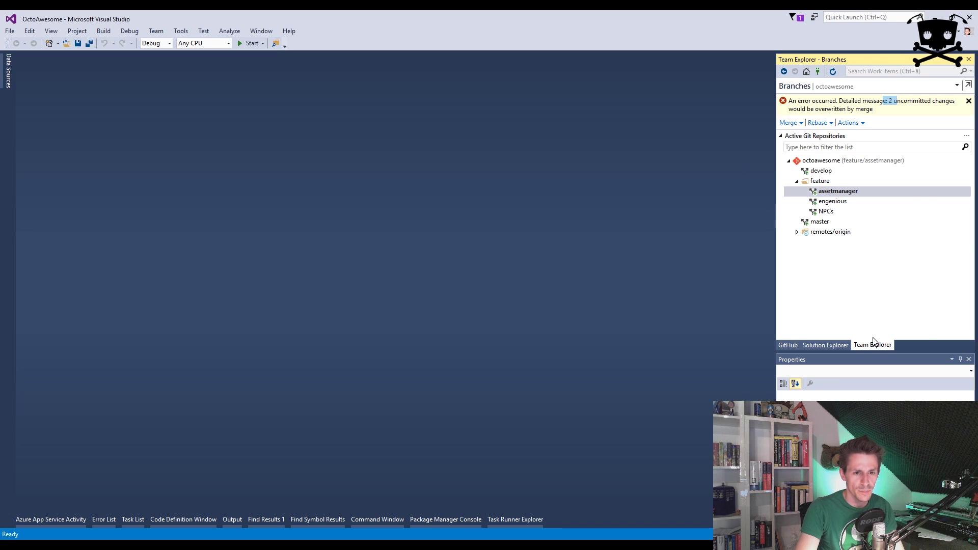
- Synchronize the feature/assetmanager branch with the remote, then fetch and pull its incoming commits
{"action": "left_click", "coordinate": [783, 72]}
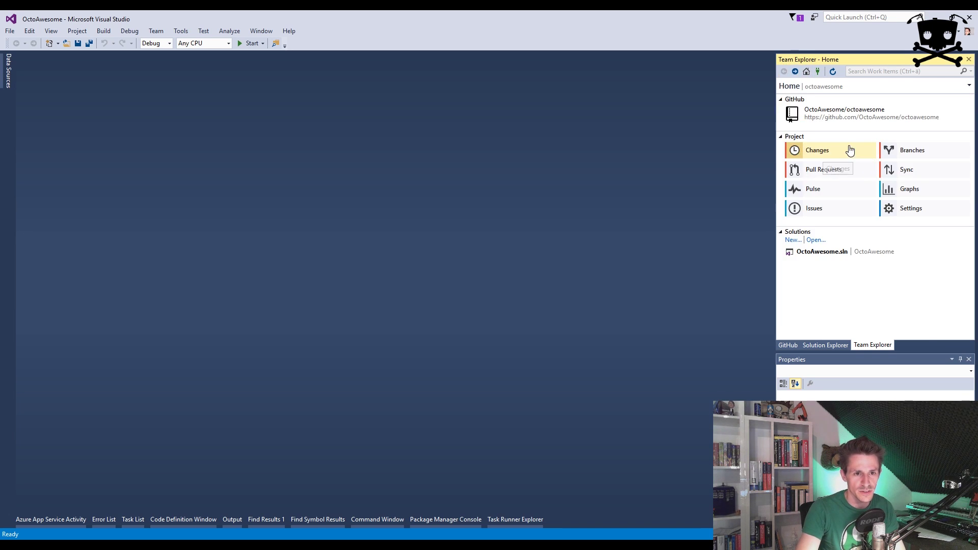
{"action": "left_click", "coordinate": [937, 165]}
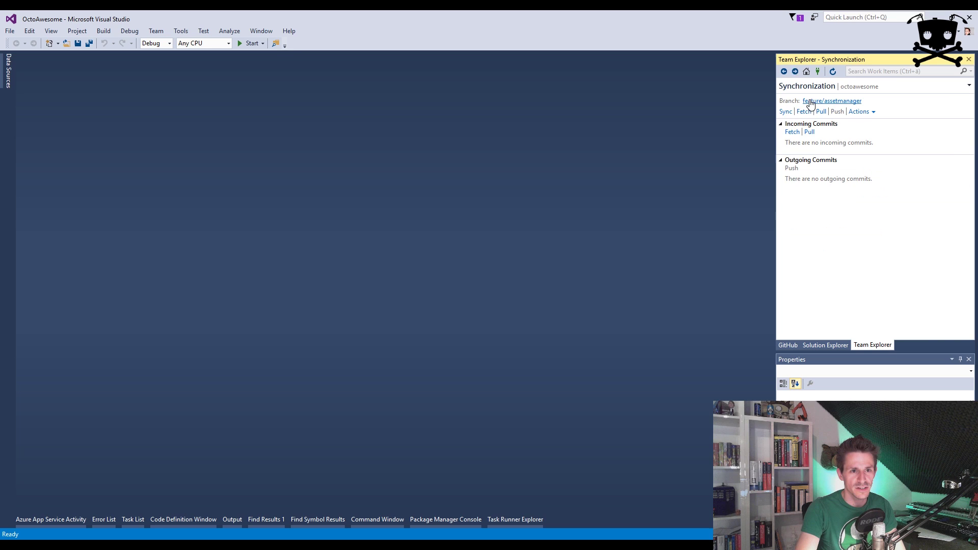
{"action": "left_click", "coordinate": [785, 112]}
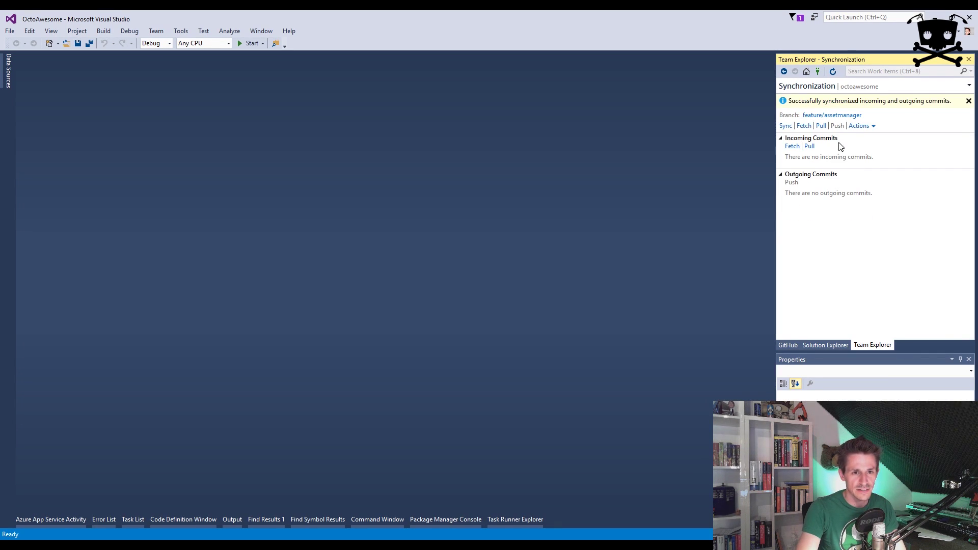
{"action": "left_click", "coordinate": [792, 147]}
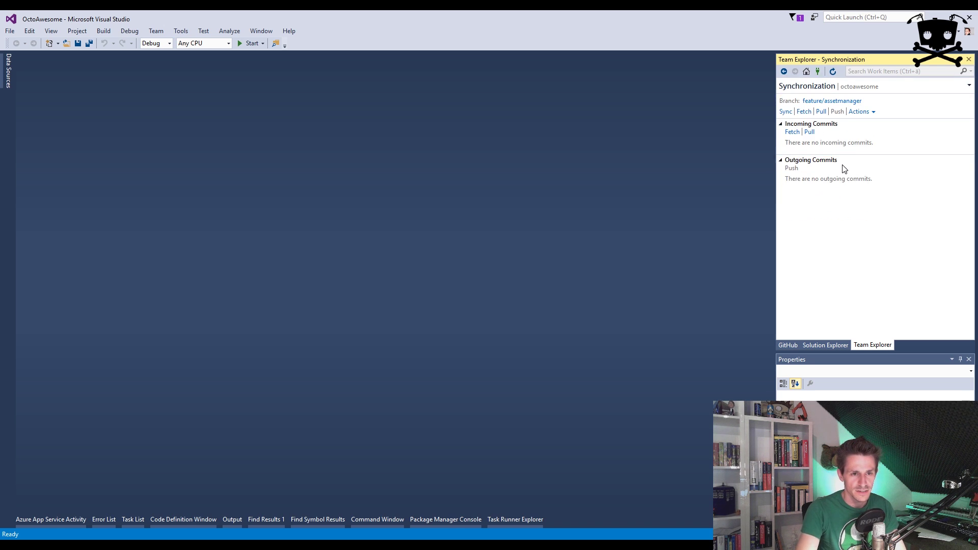
{"action": "left_click", "coordinate": [809, 132]}
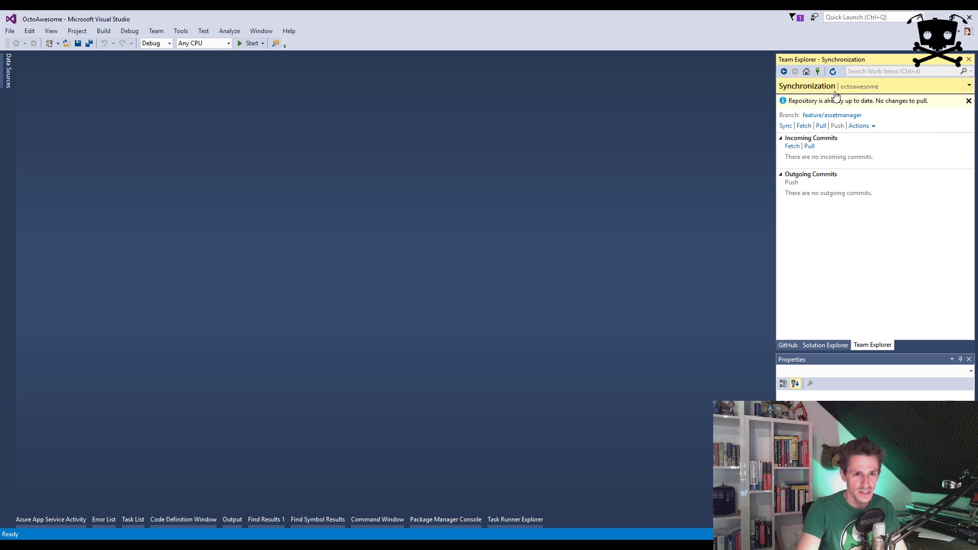
- Try again to merge the develop branch into feature/assetmanager with the changes committed after merging
{"action": "left_click", "coordinate": [785, 71]}
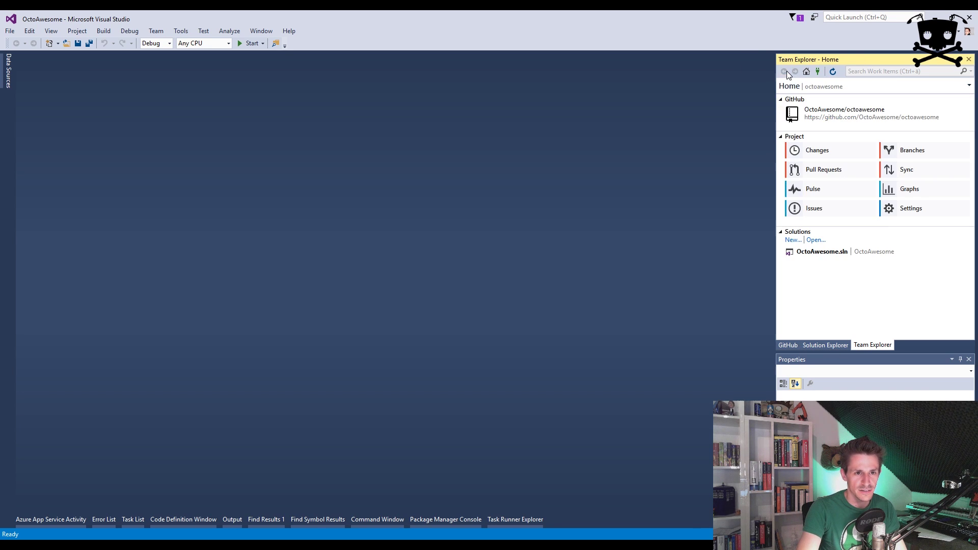
{"action": "left_click", "coordinate": [909, 151]}
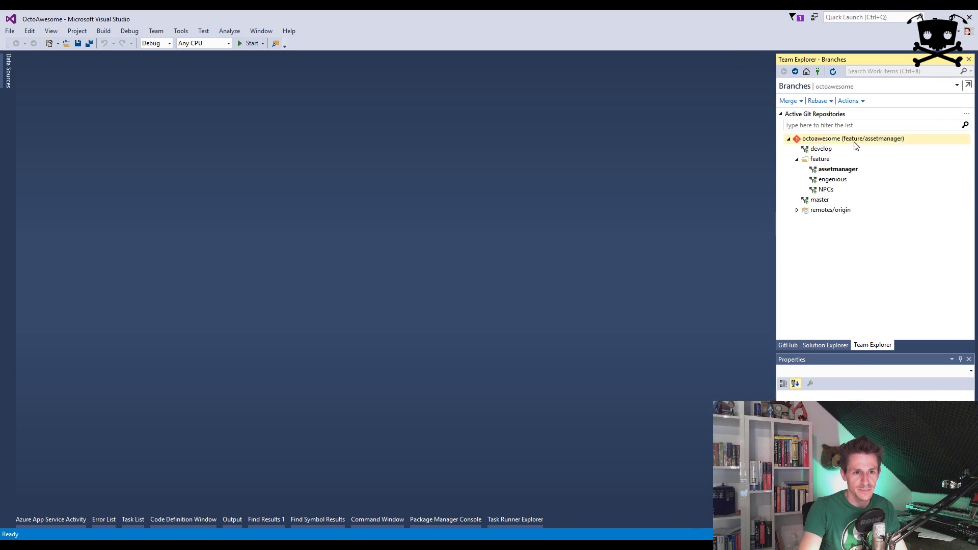
{"action": "right_click", "coordinate": [832, 173]}
{"action": "left_click", "coordinate": [868, 204]}
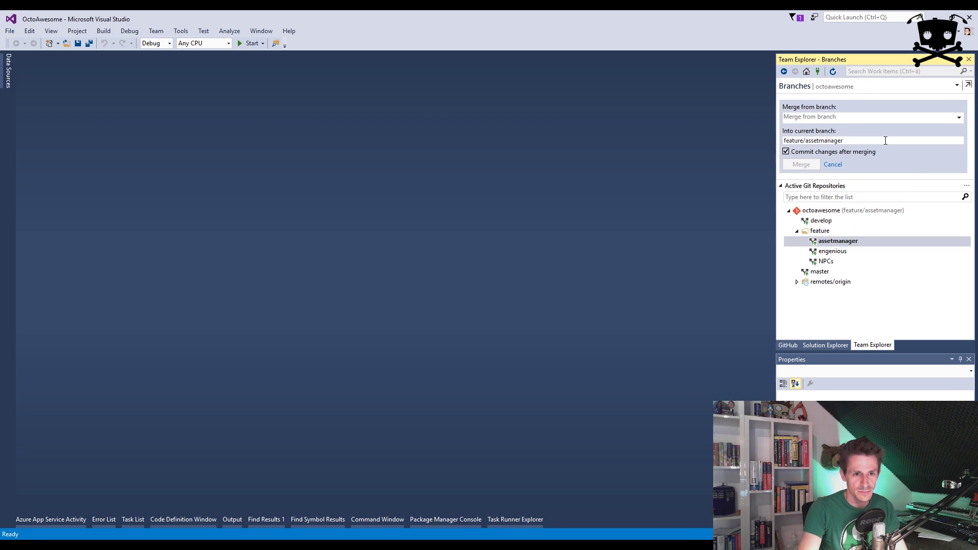
{"action": "left_click", "coordinate": [807, 117]}
{"action": "left_click", "coordinate": [803, 130]}
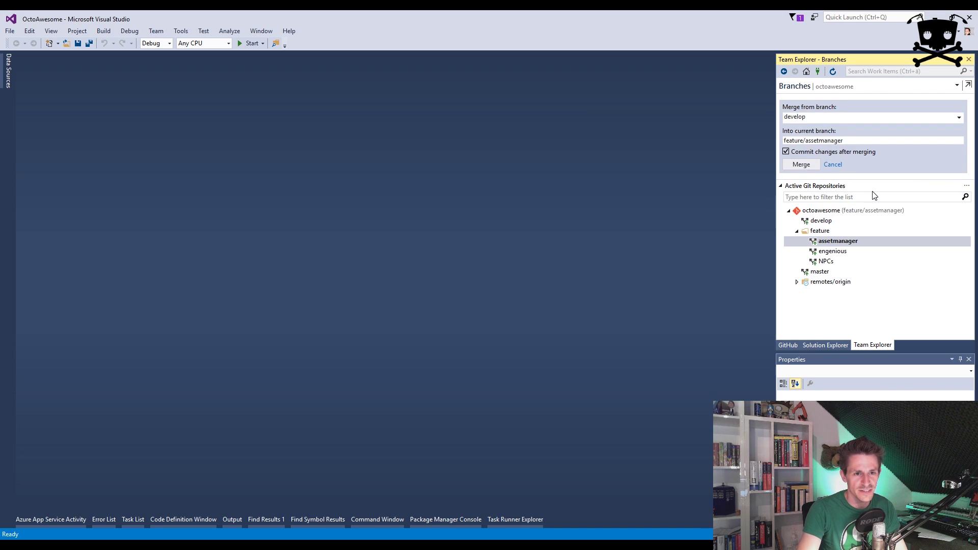
{"action": "left_click", "coordinate": [800, 162]}
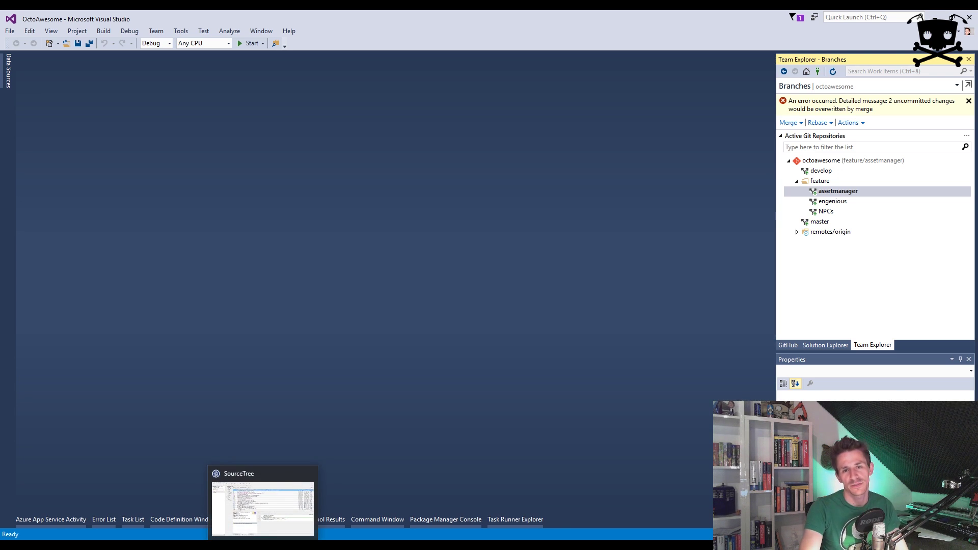
- Switch to SourceTree and merge the latest develop commit into feature/assetmanager, with the merge committed immediately if there are no conflicts
{"action": "left_click", "coordinate": [263, 545]}
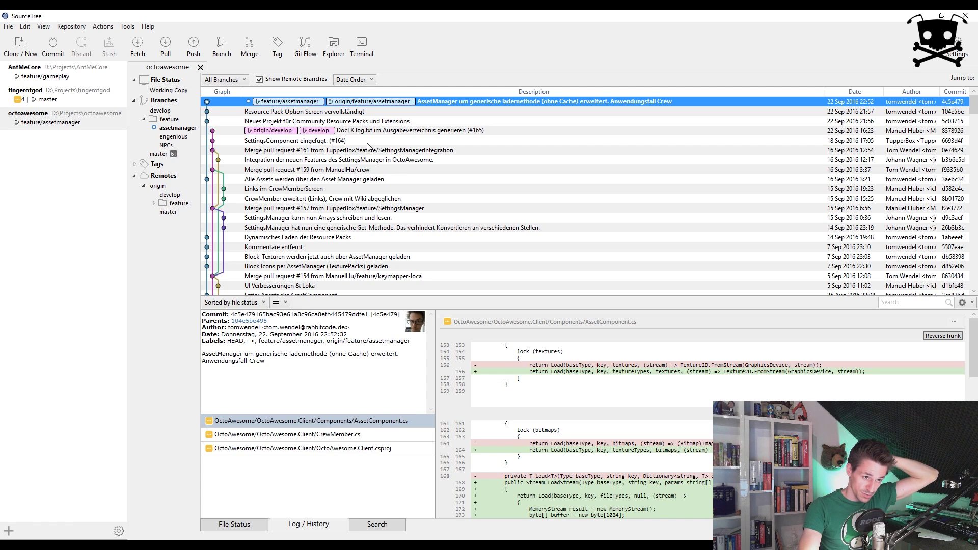
{"action": "left_click", "coordinate": [249, 46]}
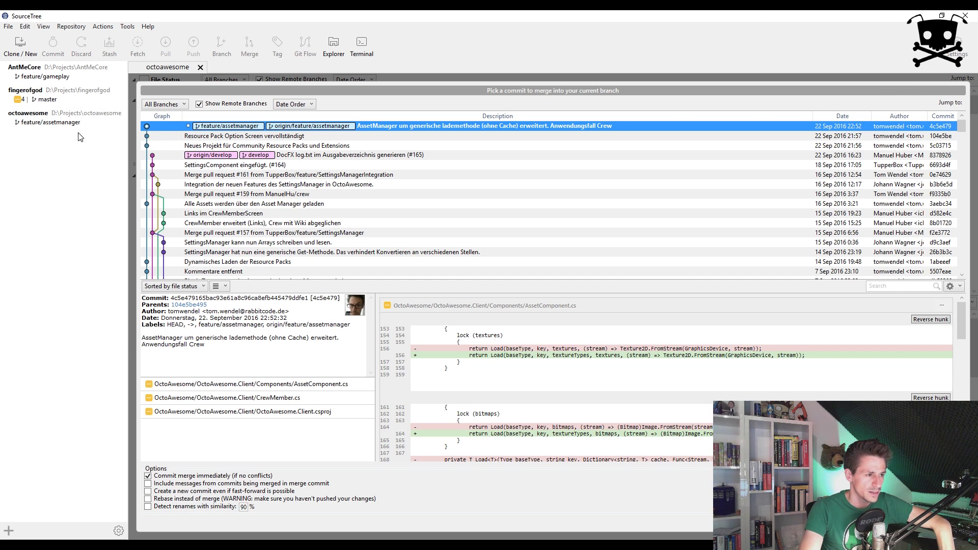
{"action": "left_click", "coordinate": [300, 156]}
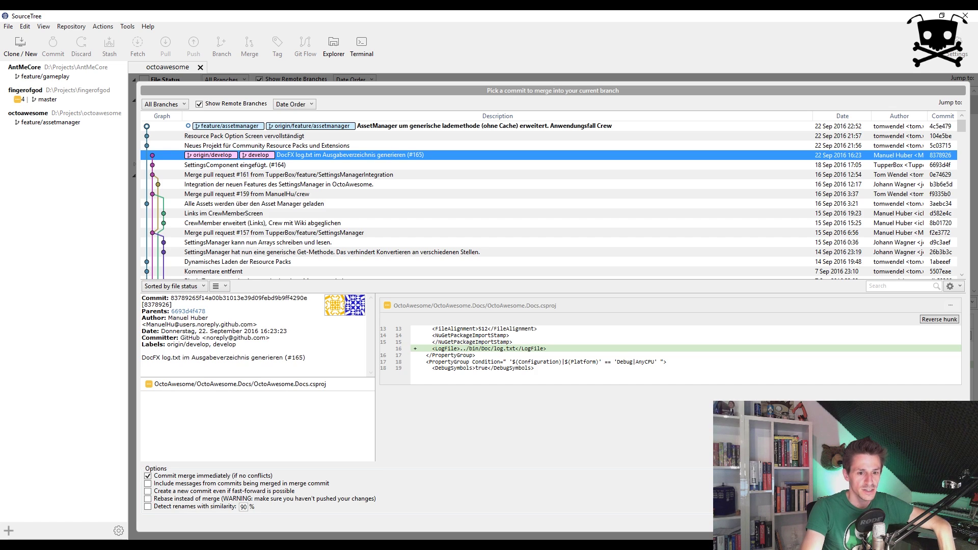
{"action": "left_click", "coordinate": [904, 522]}
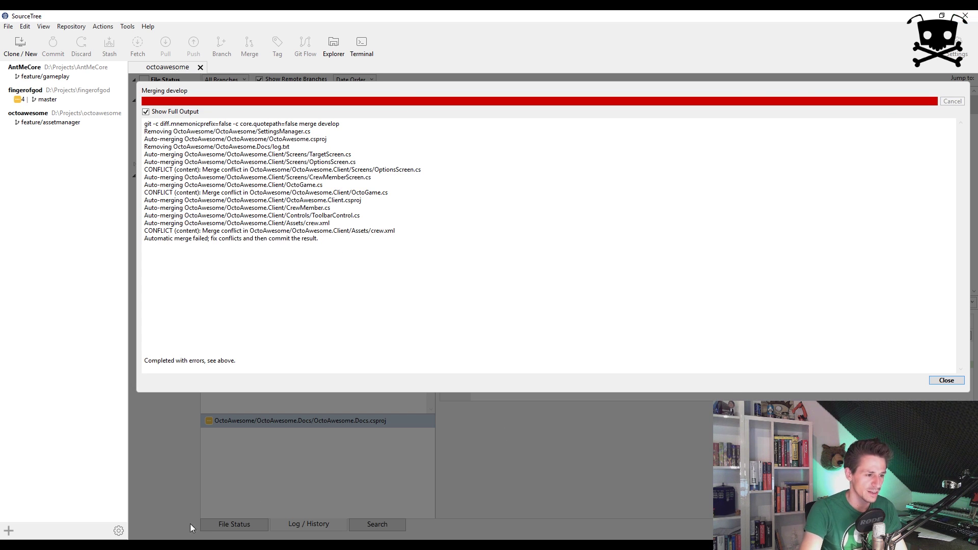
- Return to Visual Studio, reload all externally modified projects and expand the OctoAwesome.Client project
{"action": "key", "text": "alt+Tab"}
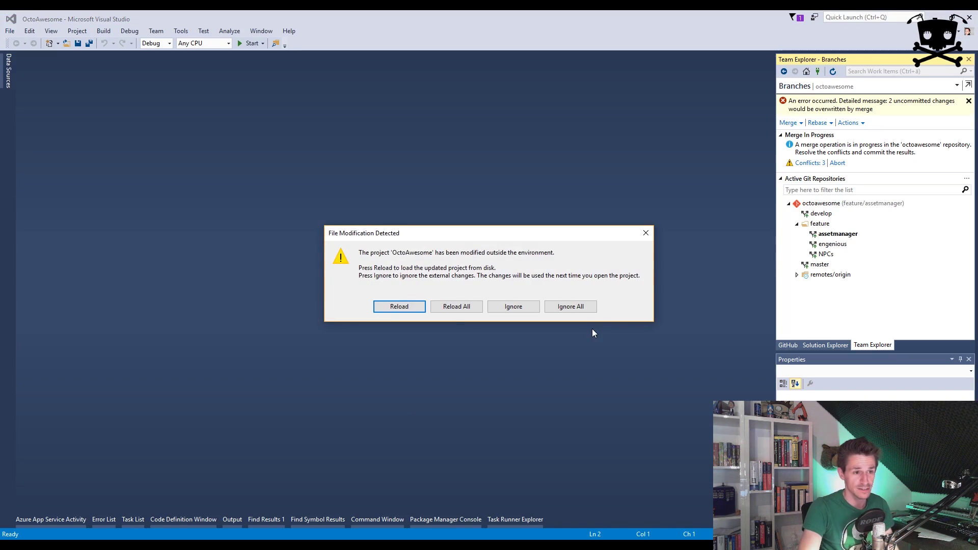
{"action": "left_click", "coordinate": [455, 307]}
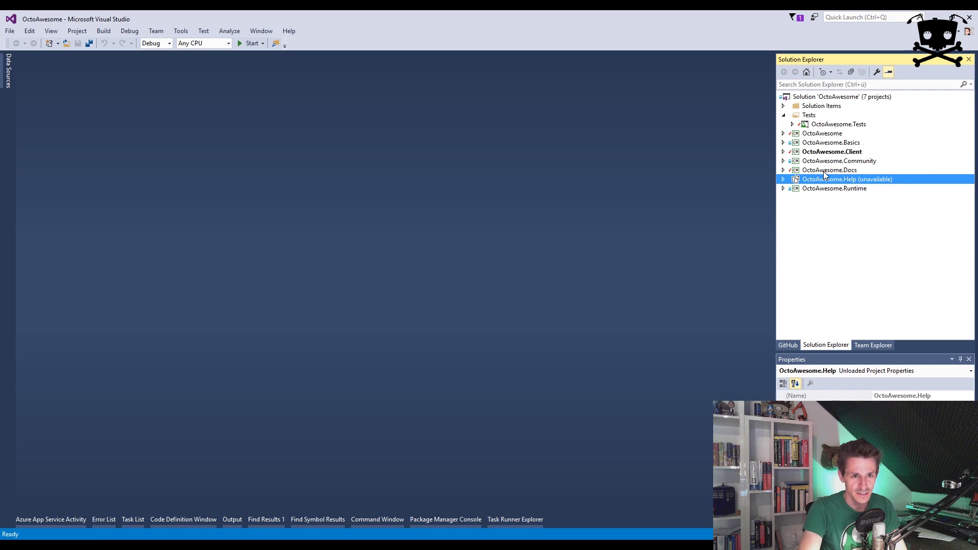
{"action": "left_click", "coordinate": [783, 152]}
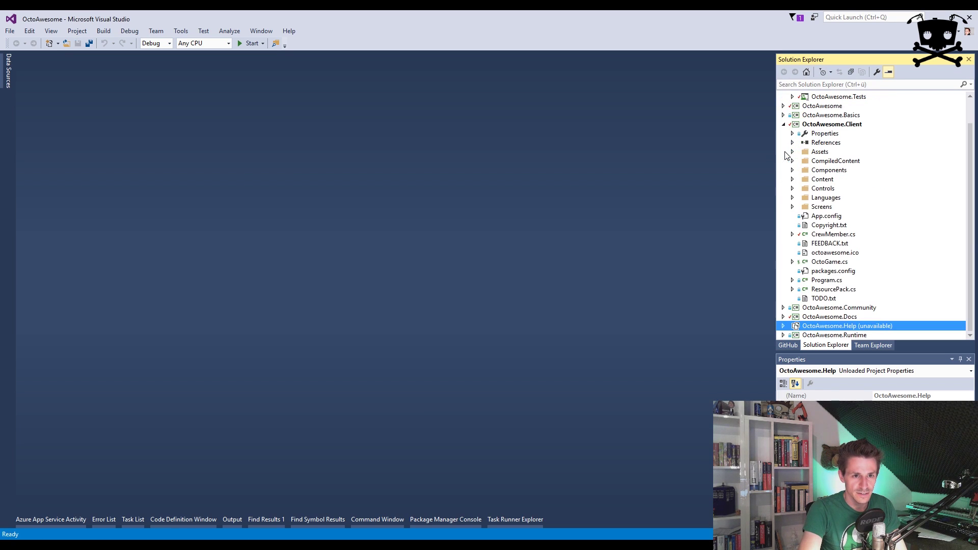
{"action": "scroll", "coordinate": [841, 185], "scroll_direction": "up", "scroll_amount": 1}
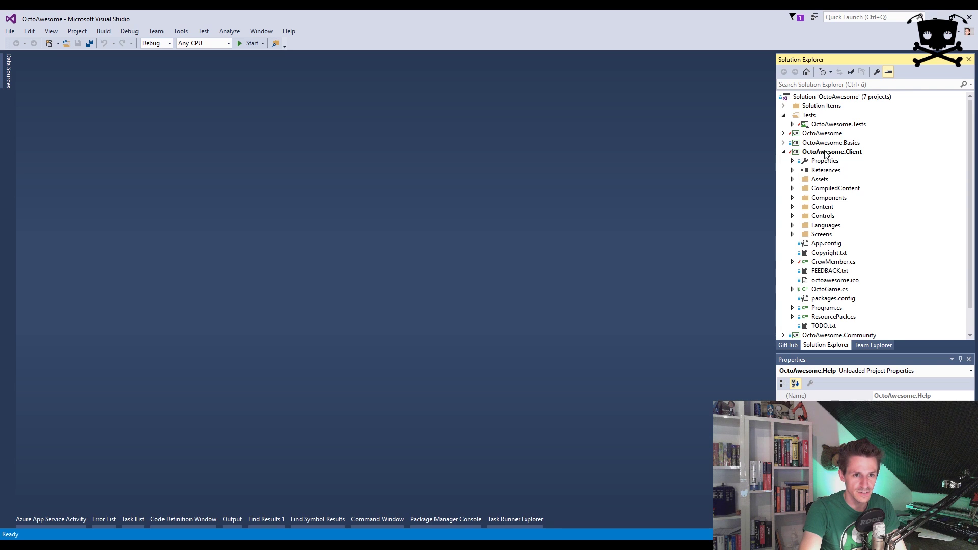
- Show the OctoAwesome solution's pending changes and open the list of merge conflicts
{"action": "left_click", "coordinate": [815, 102]}
{"action": "right_click", "coordinate": [814, 101]}
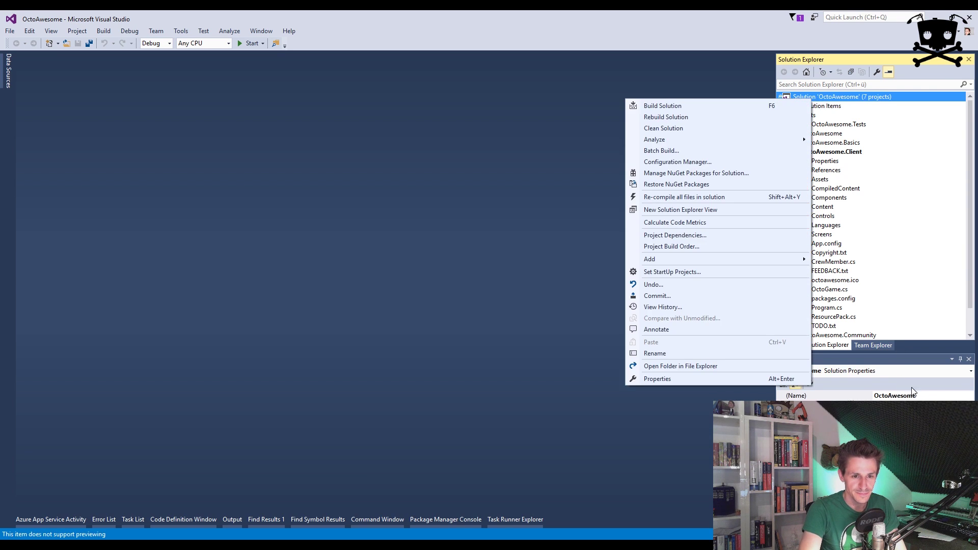
{"action": "left_click", "coordinate": [704, 298]}
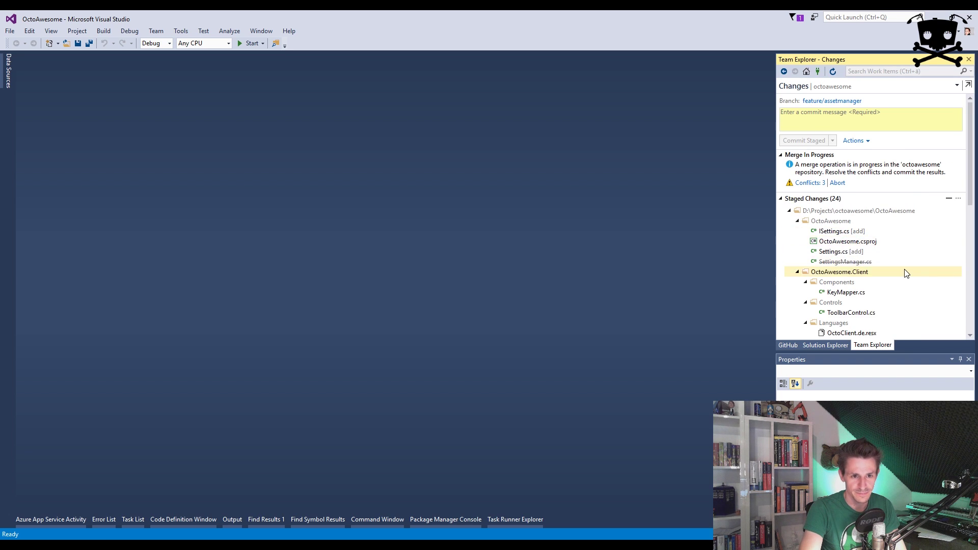
{"action": "scroll", "coordinate": [911, 275], "scroll_direction": "down", "scroll_amount": 1}
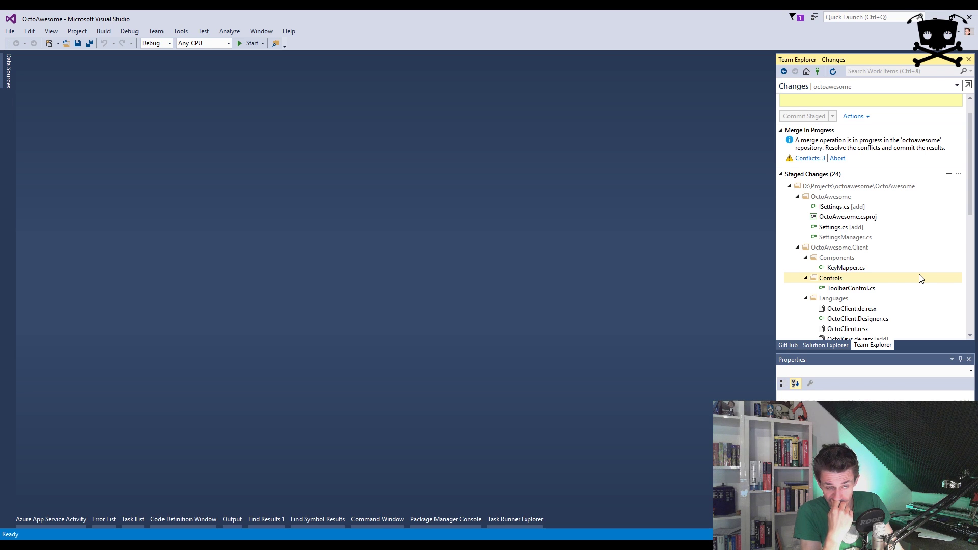
{"action": "left_click", "coordinate": [806, 158]}
- Resolve the crew.xml conflict with develop's Links and PictureFilename block and accept the file's merge
{"action": "left_click", "coordinate": [804, 138]}
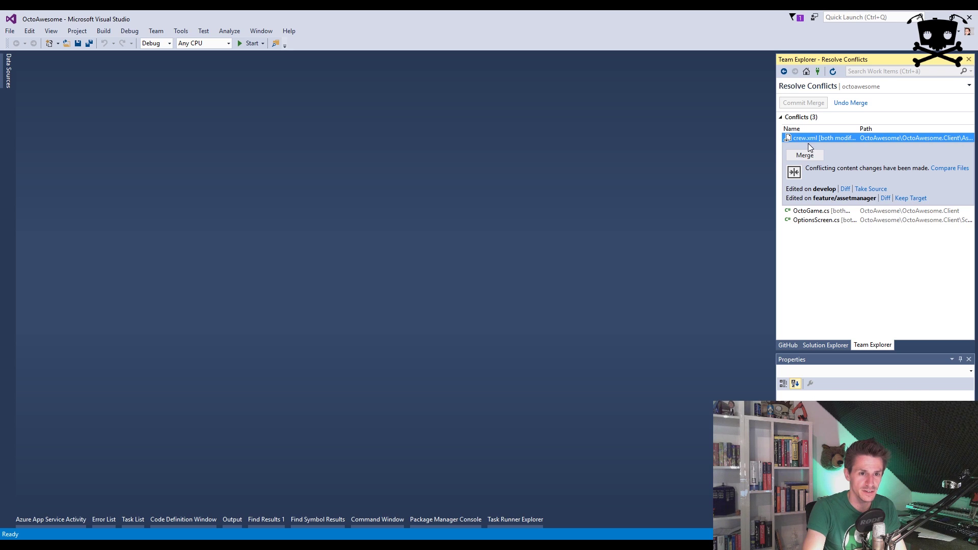
{"action": "left_click", "coordinate": [807, 157]}
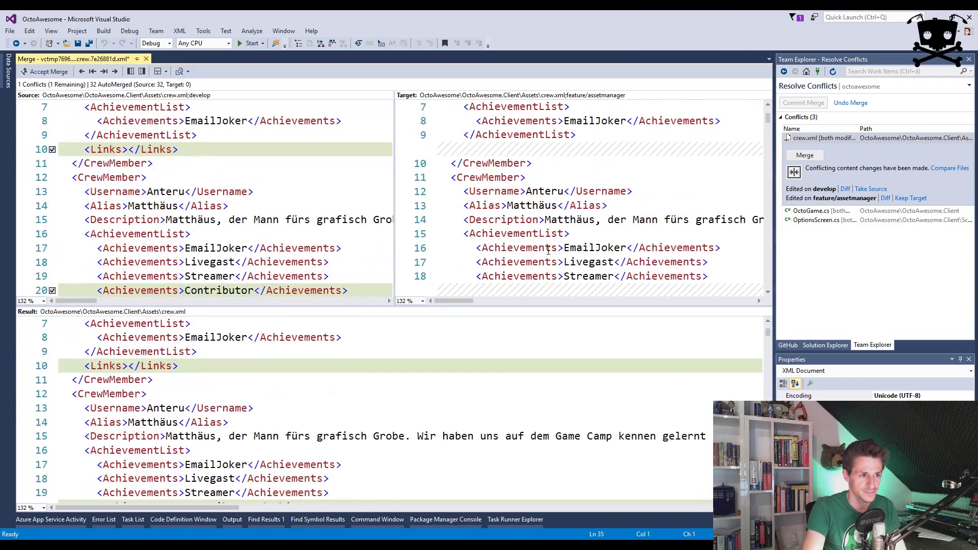
{"action": "scroll", "coordinate": [548, 251], "scroll_direction": "down", "scroll_amount": 1}
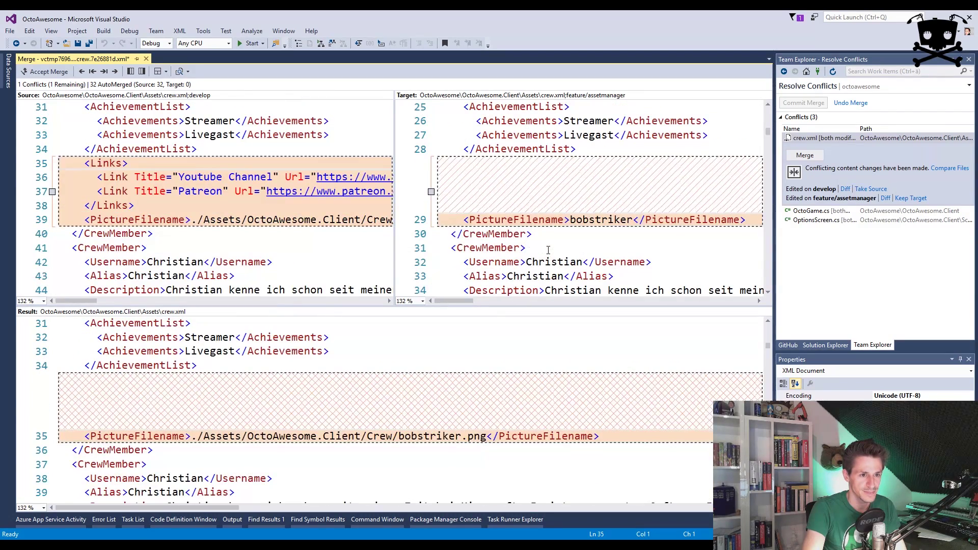
{"action": "left_click", "coordinate": [52, 192]}
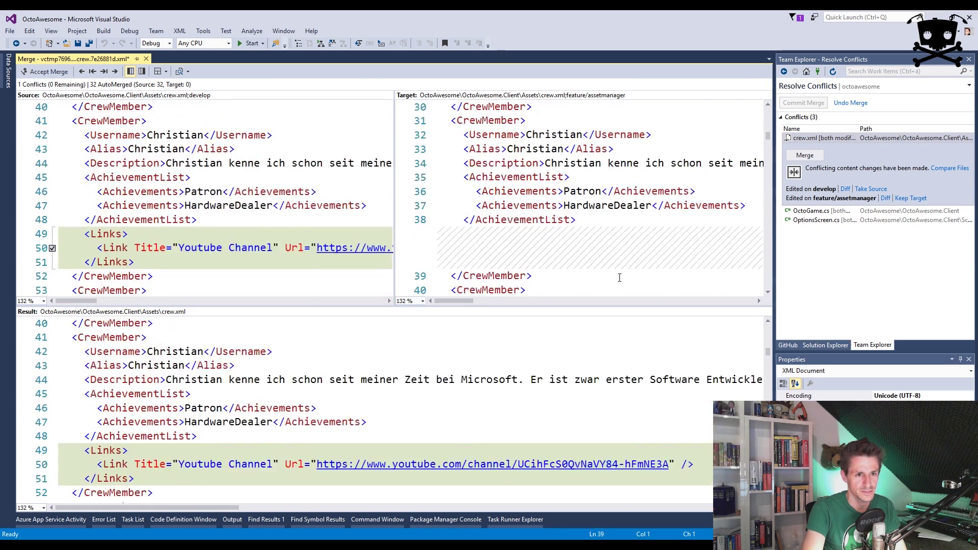
{"action": "left_click", "coordinate": [45, 71]}
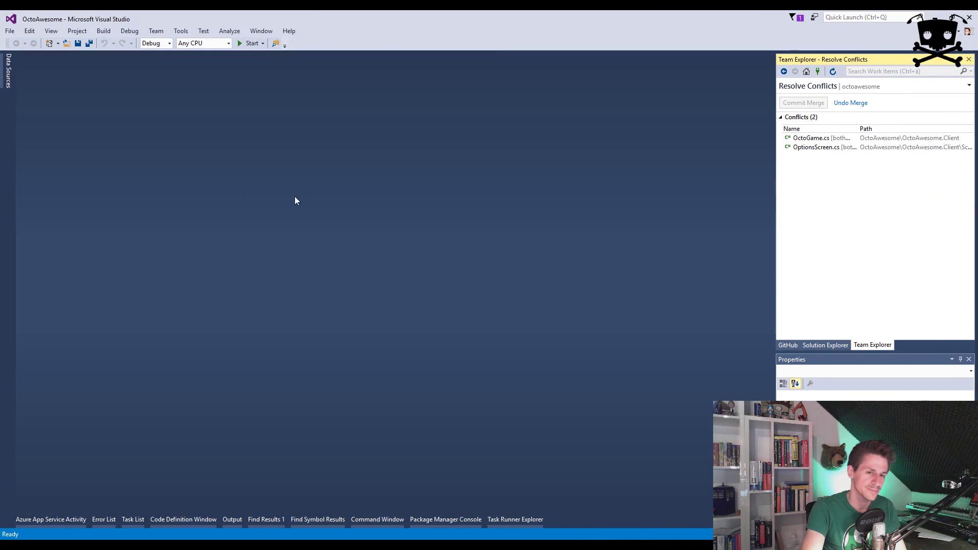
- Open OctoGame.cs for merging and keep both conflicting properties, AssetComponent Assets first and Settings Settings second
{"action": "left_click", "coordinate": [788, 139]}
{"action": "left_click", "coordinate": [800, 157]}
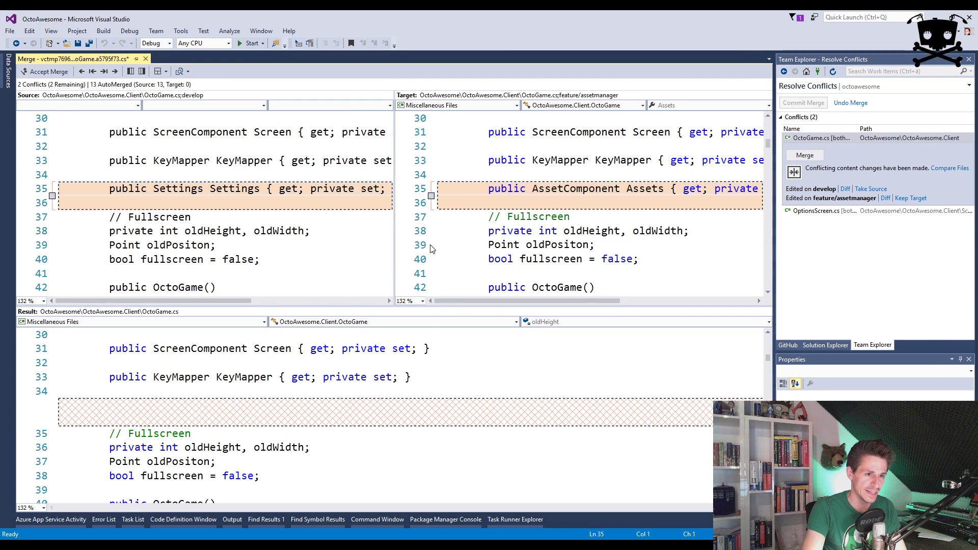
{"action": "left_click_drag", "start_coordinate": [247, 301], "coordinate": [216, 304]}
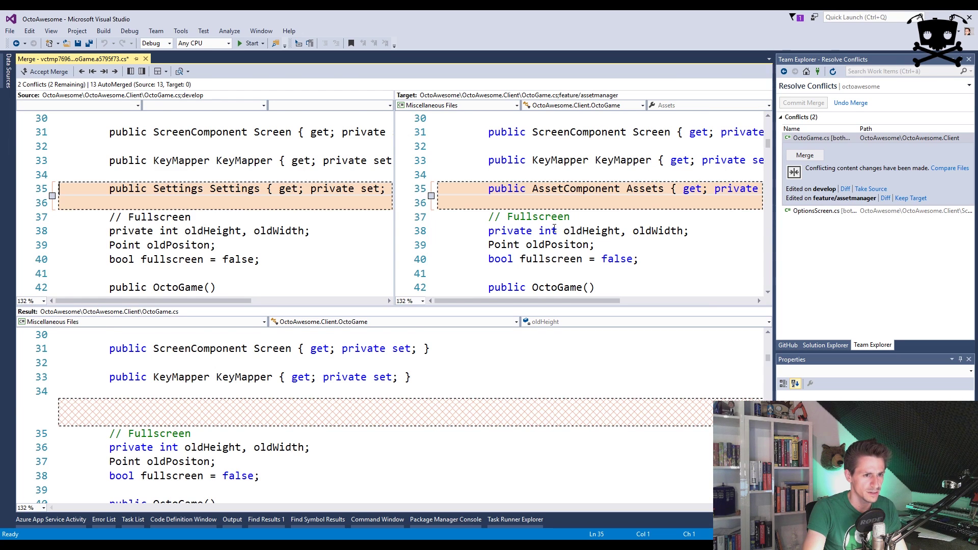
{"action": "scroll", "coordinate": [554, 228], "scroll_direction": "up", "scroll_amount": 4}
{"action": "scroll", "coordinate": [572, 231], "scroll_direction": "down", "scroll_amount": 4}
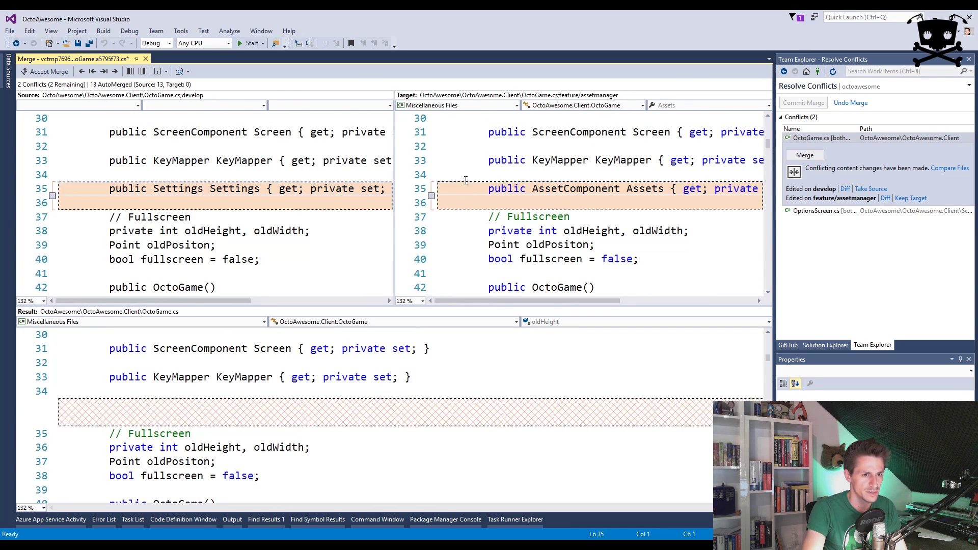
{"action": "left_click", "coordinate": [431, 195]}
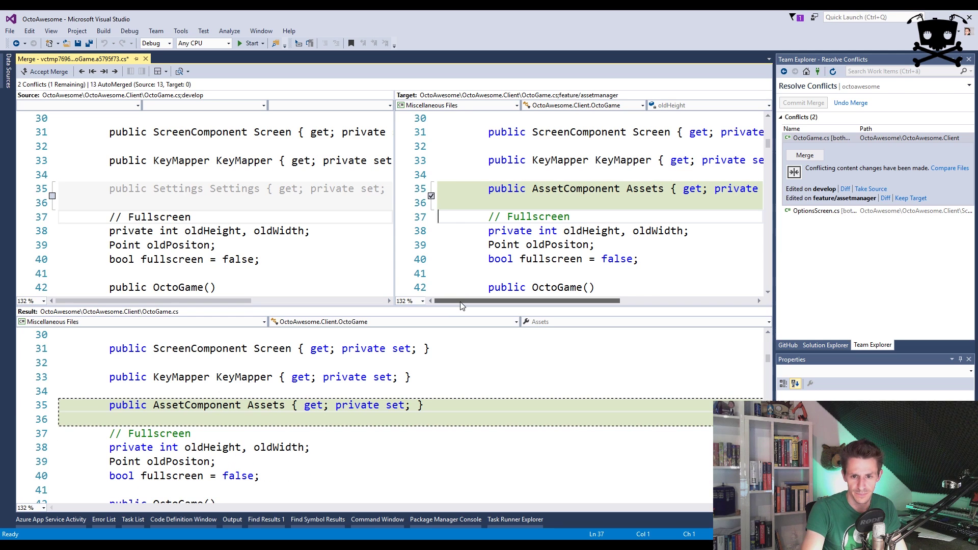
{"action": "left_click_drag", "start_coordinate": [461, 304], "coordinate": [461, 305]}
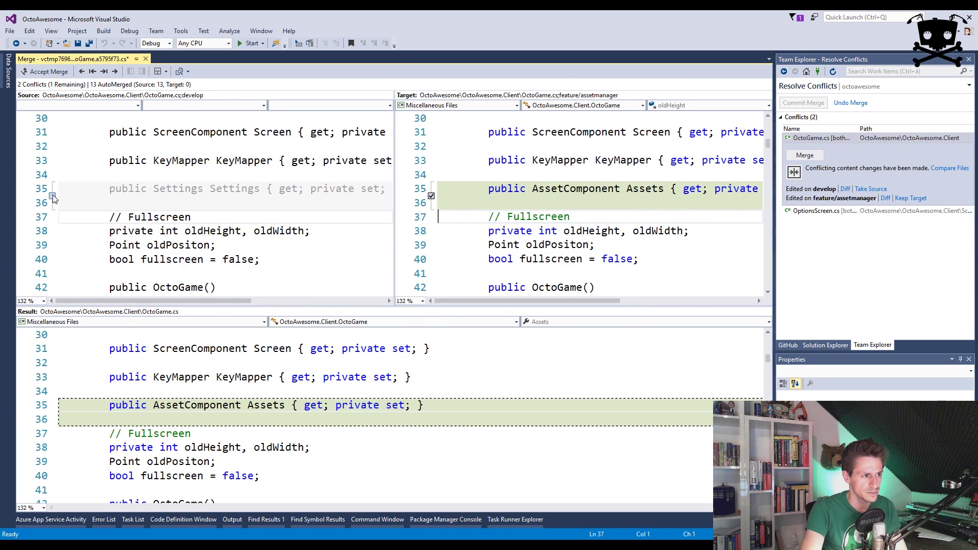
{"action": "left_click", "coordinate": [53, 196]}
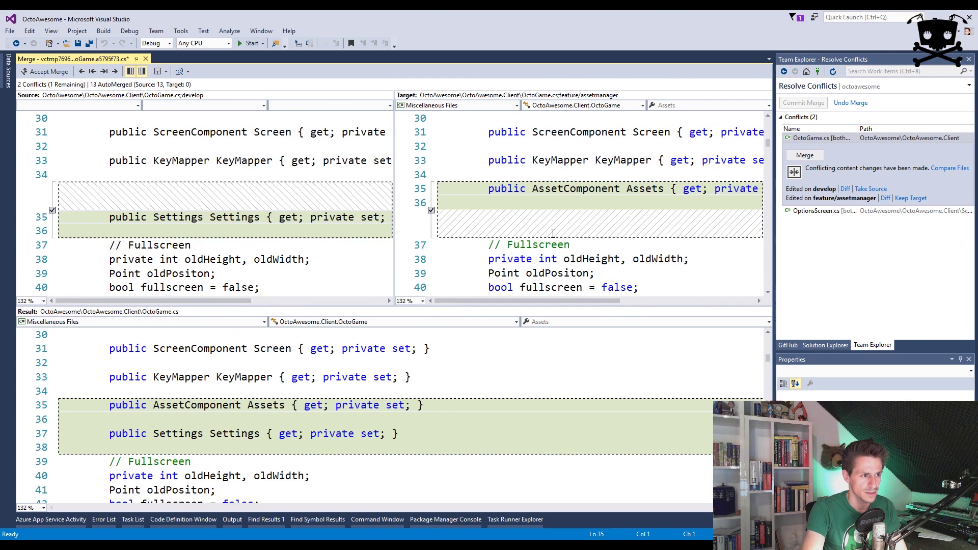
{"action": "scroll", "coordinate": [553, 234], "scroll_direction": "down", "scroll_amount": 6}
{"action": "scroll", "coordinate": [553, 234], "scroll_direction": "down", "scroll_amount": 5}
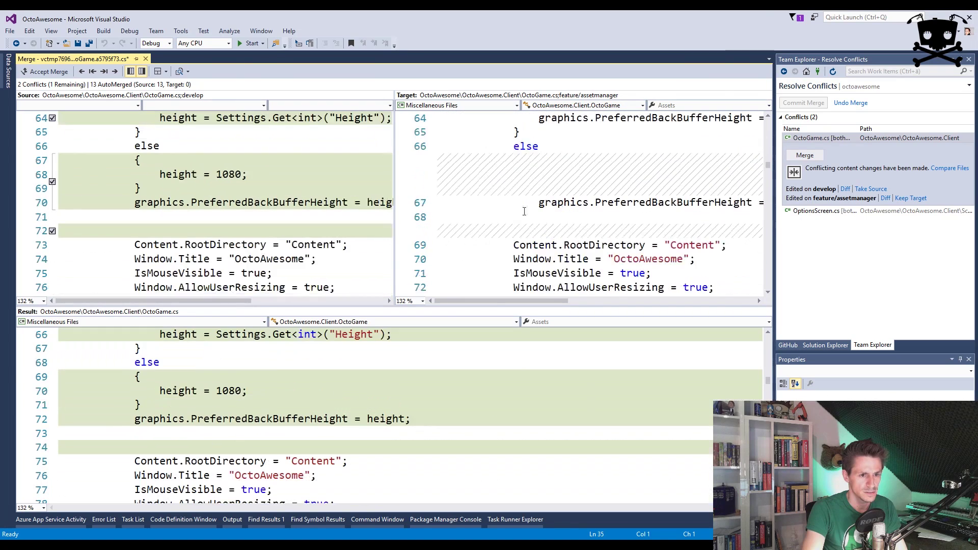
{"action": "left_click", "coordinate": [64, 71]}
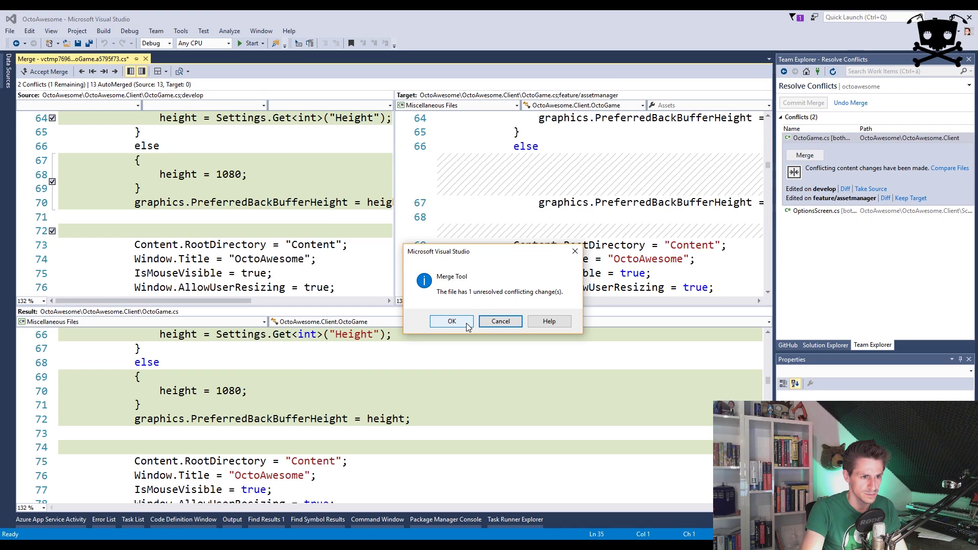
{"action": "left_click", "coordinate": [500, 321]}
- Resolve the remaining OctoGame.cs conflict with feature/assetmanager's lines that create and add the AssetComponent, and accept the file's merge
{"action": "scroll", "coordinate": [307, 218], "scroll_direction": "down", "scroll_amount": 17}
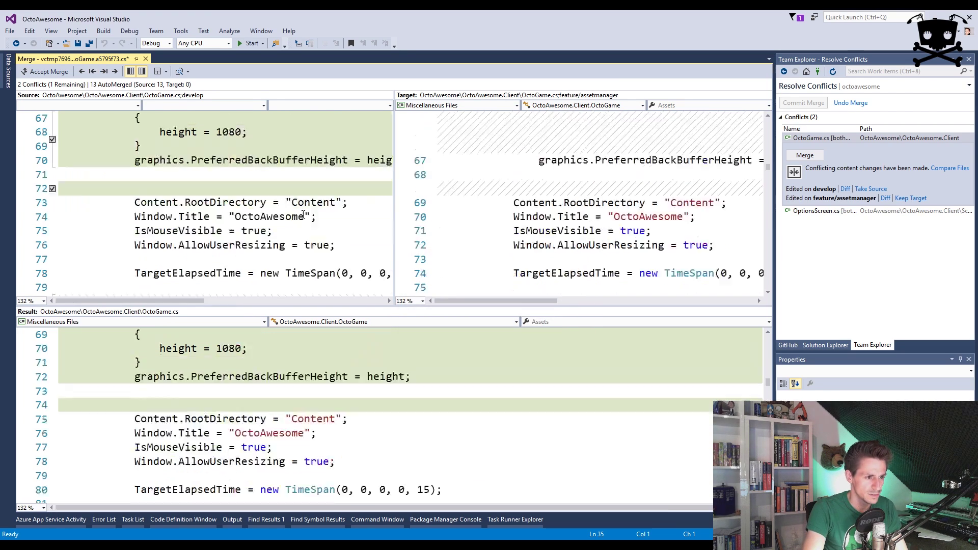
{"action": "scroll", "coordinate": [307, 218], "scroll_direction": "up", "scroll_amount": 5}
{"action": "scroll", "coordinate": [307, 218], "scroll_direction": "up", "scroll_amount": 4}
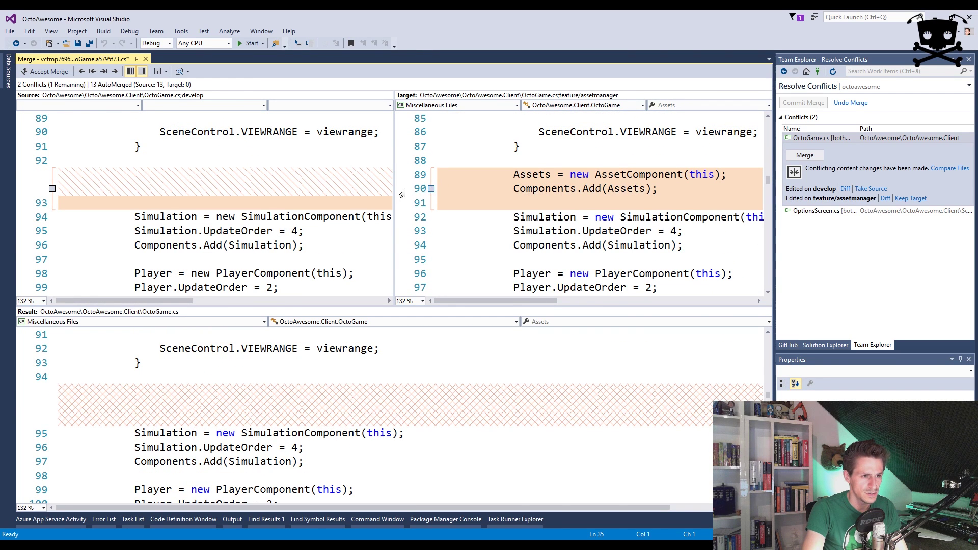
{"action": "left_click", "coordinate": [431, 188]}
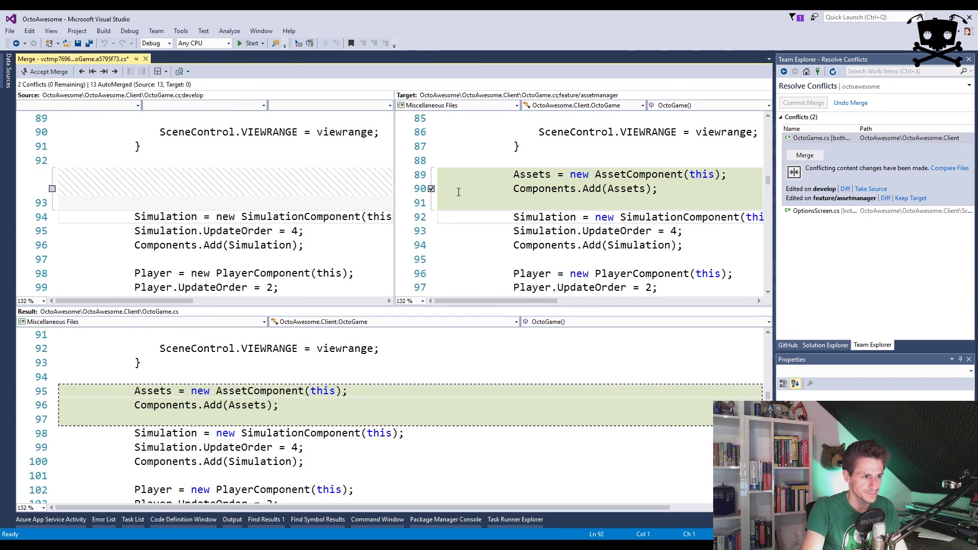
{"action": "left_click", "coordinate": [46, 72]}
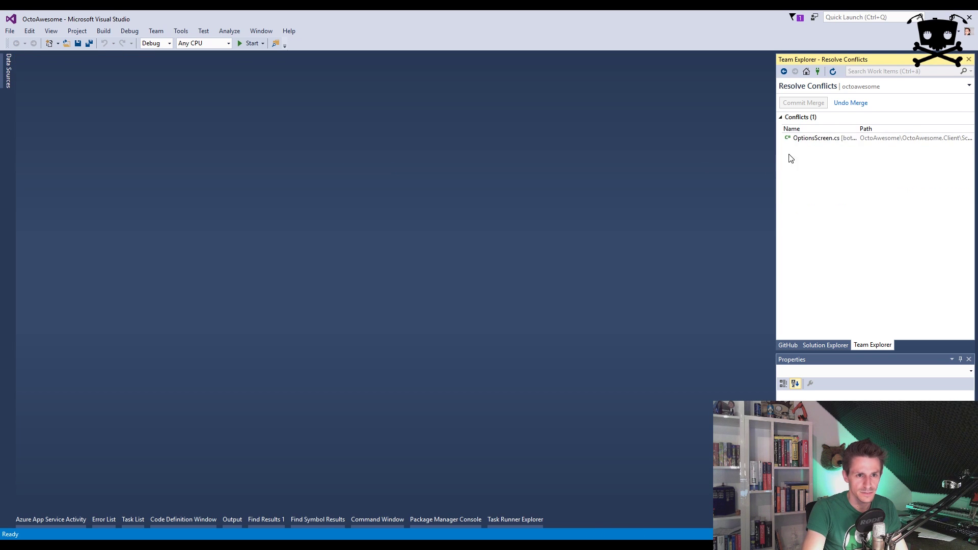
- Open OptionsScreen.cs for merging and resolve the disablePersistence checkbox conflict with develop's Checked and HookBrush lines
{"action": "left_click", "coordinate": [807, 139]}
{"action": "left_click", "coordinate": [804, 155]}
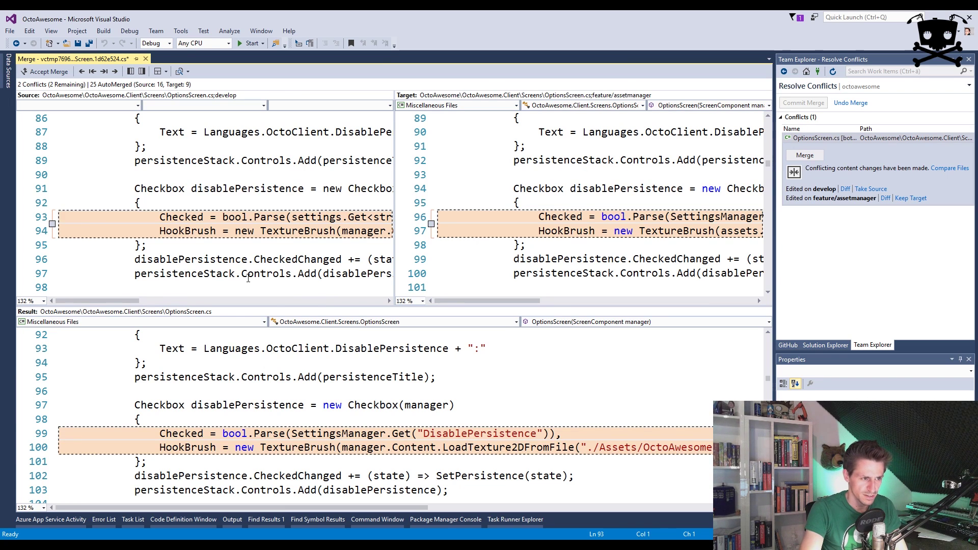
{"action": "left_click_drag", "start_coordinate": [132, 301], "coordinate": [76, 255]}
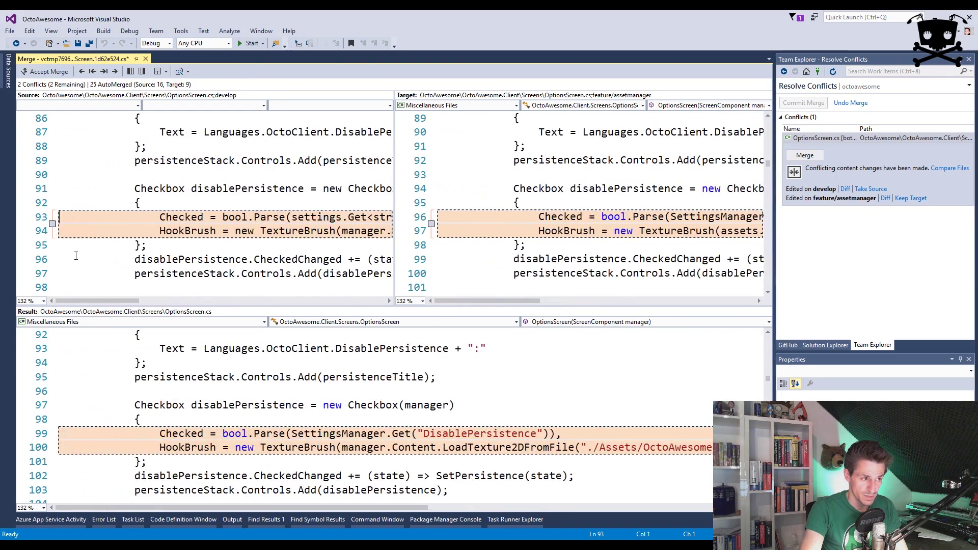
{"action": "left_click", "coordinate": [52, 224]}
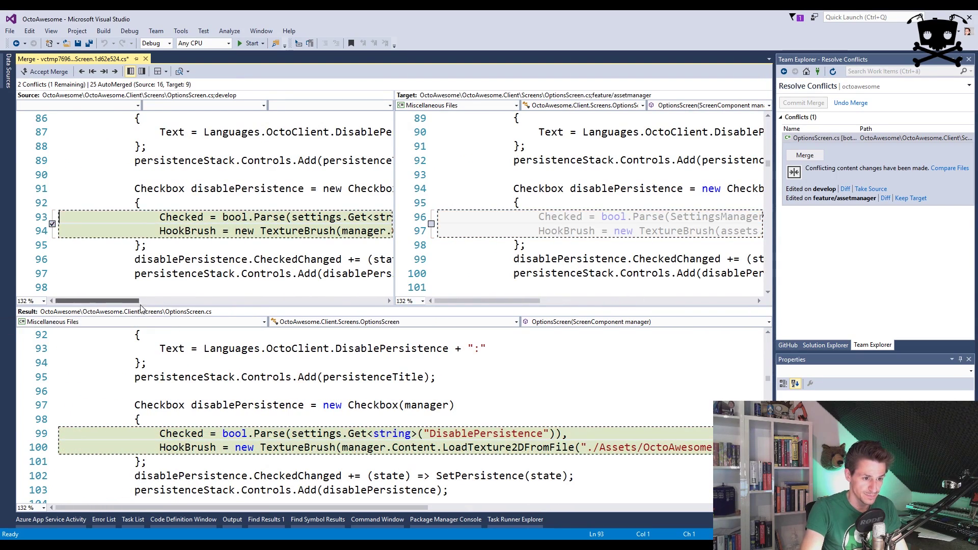
- Resolve the enableFullscreen checkbox conflict with develop's Checked and HookBrush lines and accept the OptionsScreen.cs merge
{"action": "scroll", "coordinate": [296, 259], "scroll_direction": "down", "scroll_amount": 12}
{"action": "scroll", "coordinate": [296, 260], "scroll_direction": "down", "scroll_amount": 8}
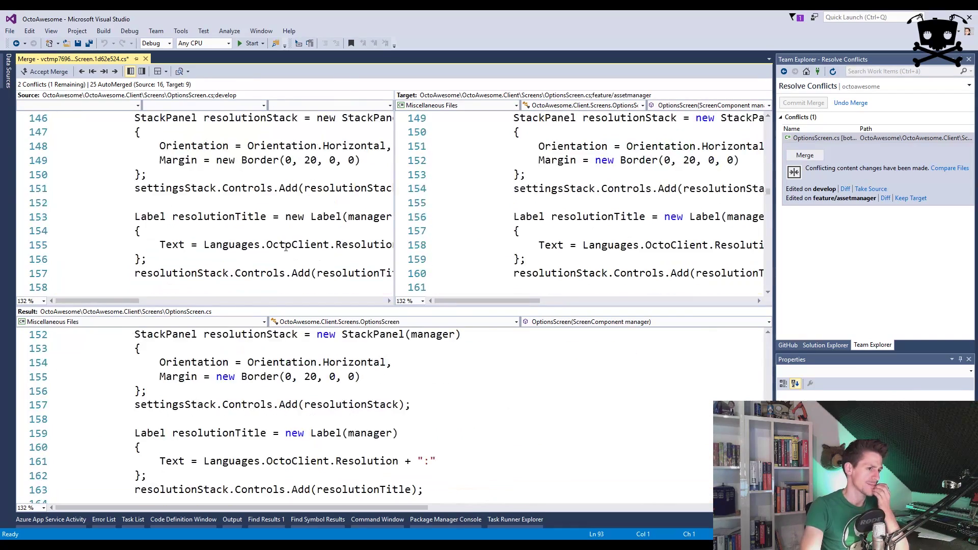
{"action": "scroll", "coordinate": [286, 245], "scroll_direction": "up", "scroll_amount": 4}
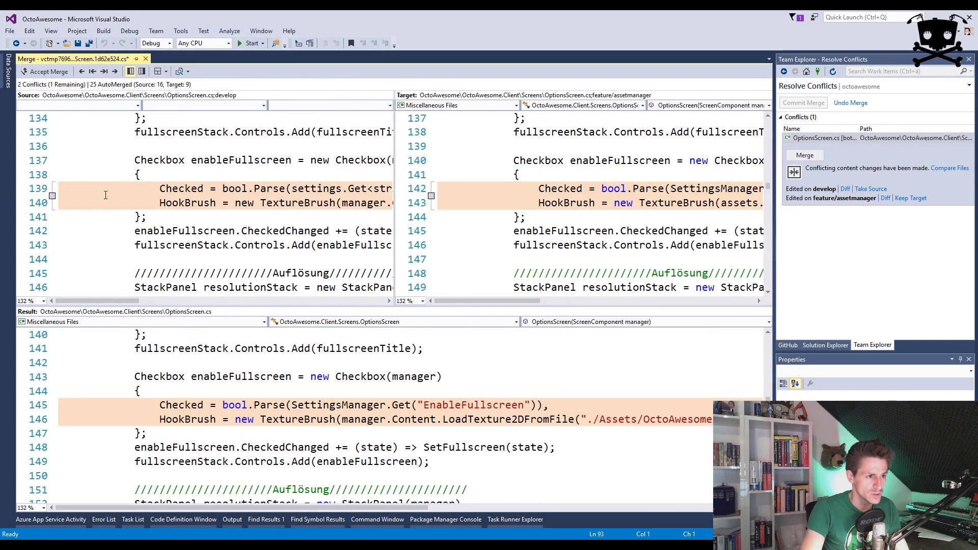
{"action": "left_click_drag", "start_coordinate": [139, 301], "coordinate": [168, 303]}
{"action": "left_click", "coordinate": [52, 195]}
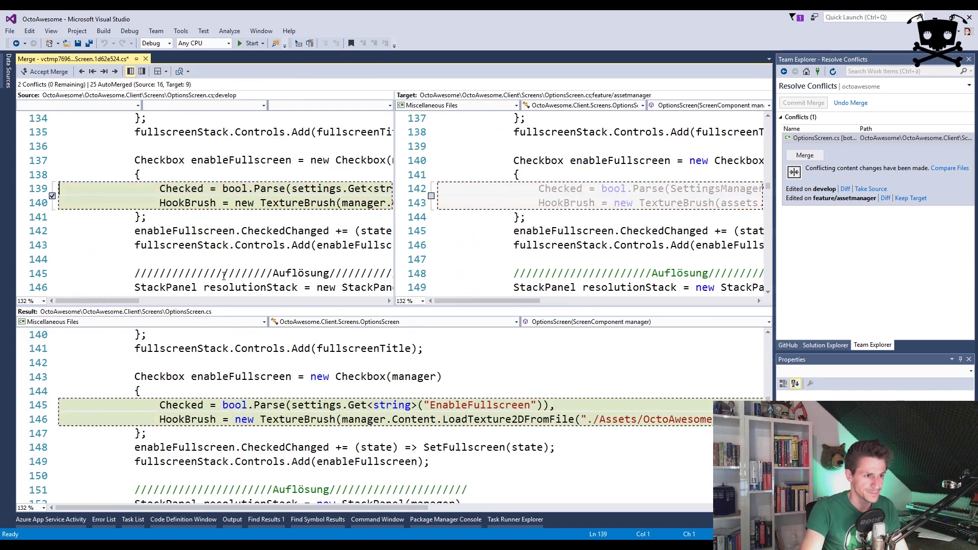
{"action": "scroll", "coordinate": [260, 268], "scroll_direction": "down", "scroll_amount": 20}
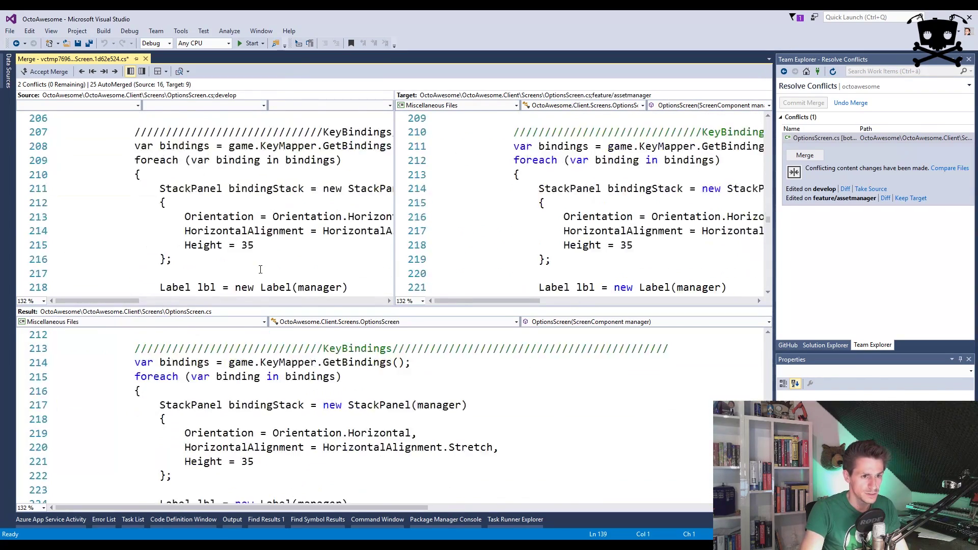
{"action": "scroll", "coordinate": [260, 269], "scroll_direction": "down", "scroll_amount": 20}
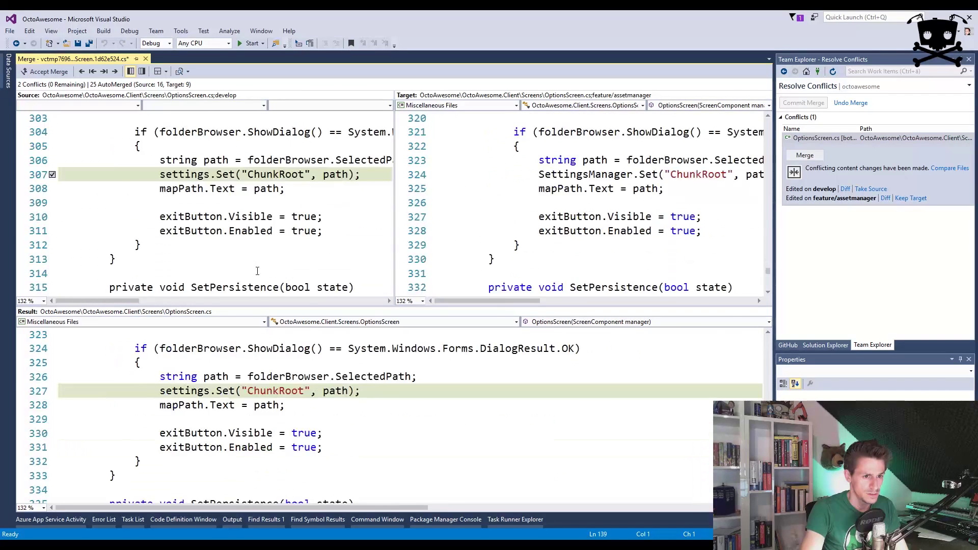
{"action": "scroll", "coordinate": [257, 271], "scroll_direction": "down", "scroll_amount": 10}
{"action": "left_click", "coordinate": [42, 71]}
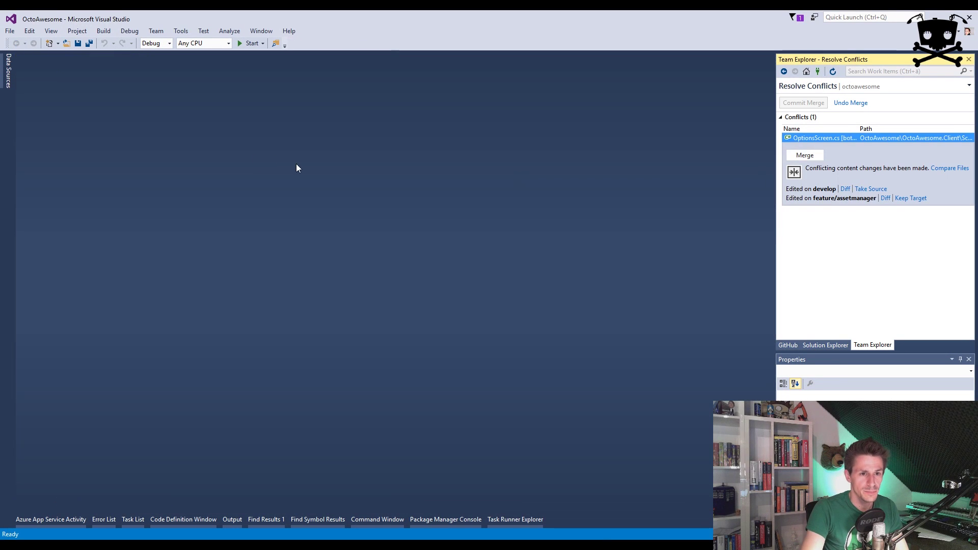